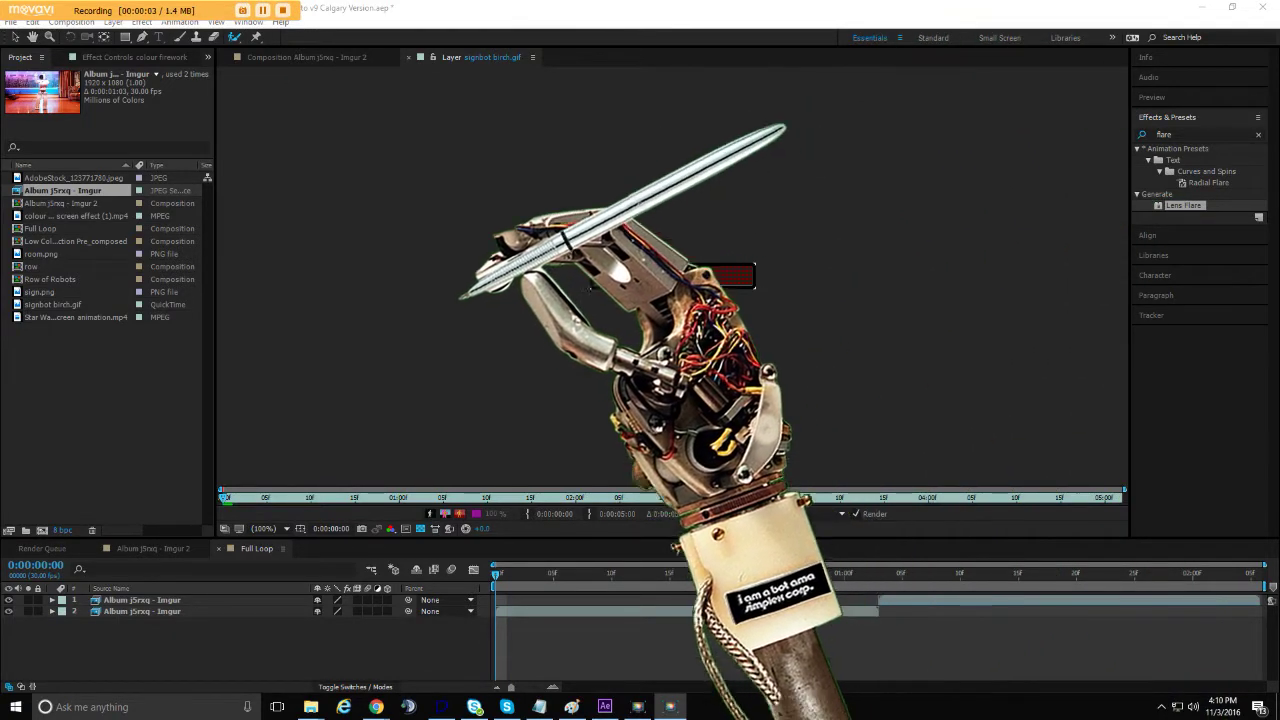
Show the Album j5rxq - Imgur 2 composition and enlarge the timeline to reveal all of its layers
left_click(65, 203)
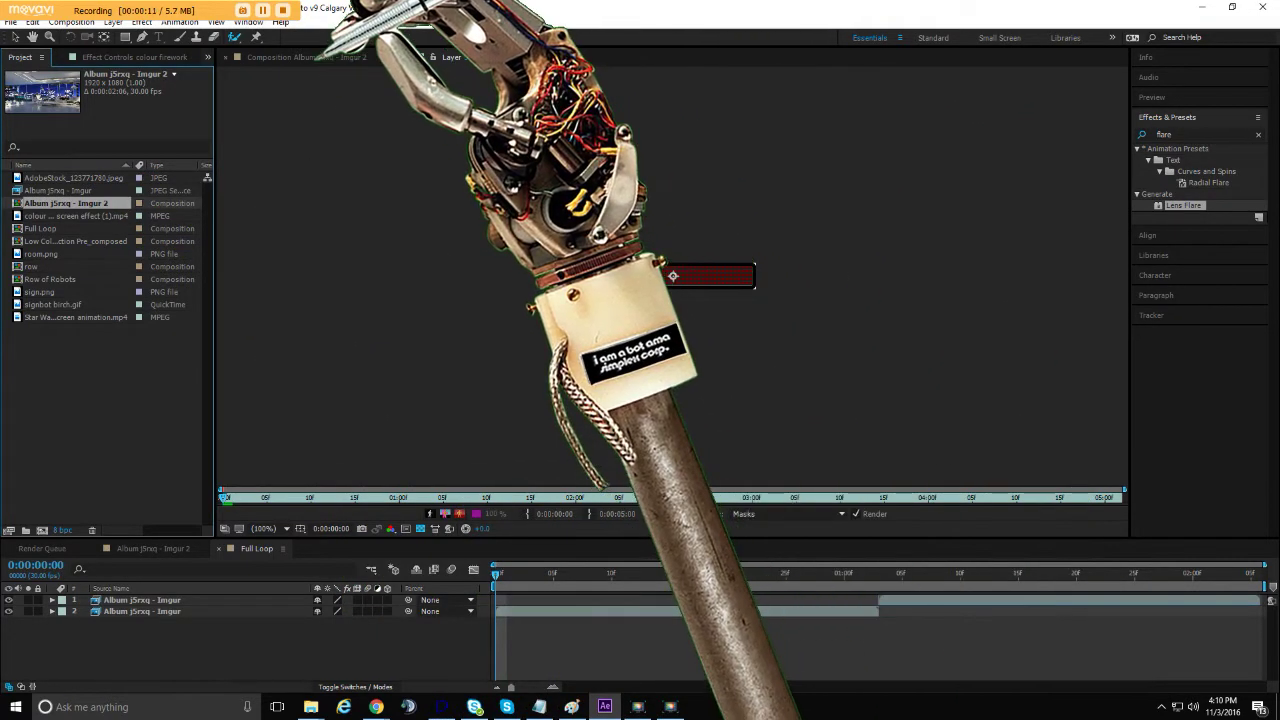
left_click(318, 57)
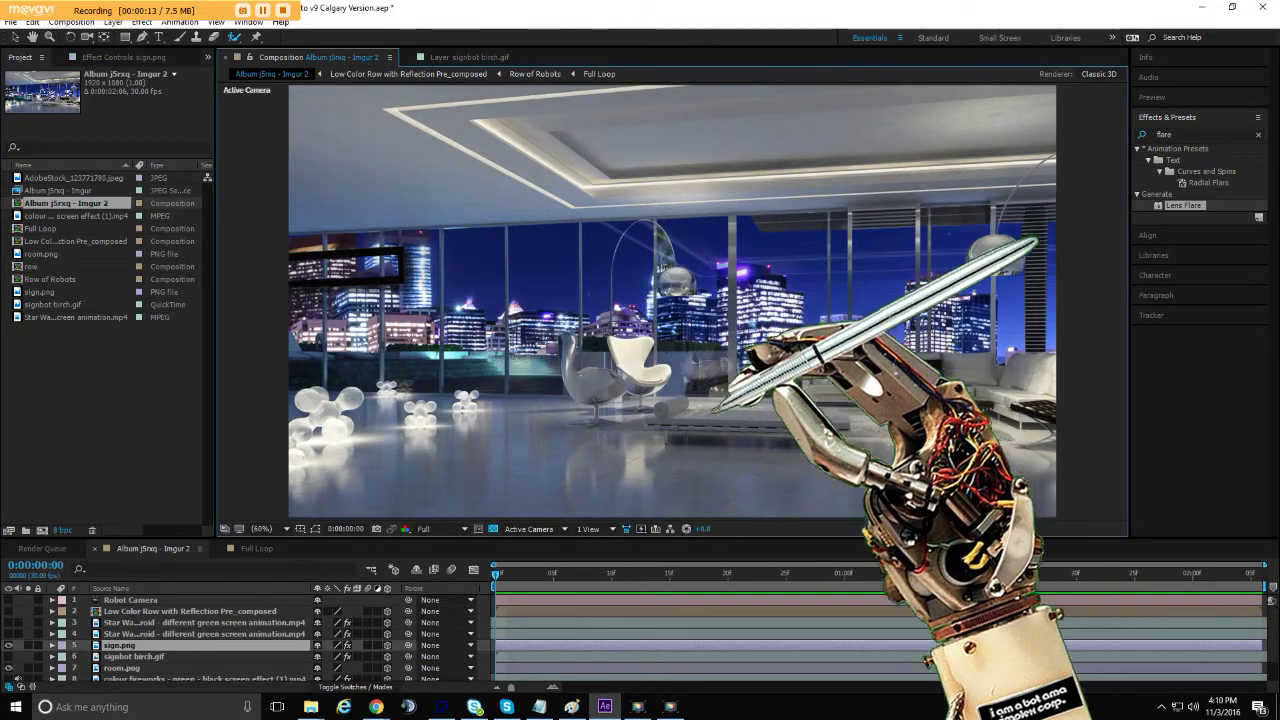
left_click_drag(417, 537, 417, 395)
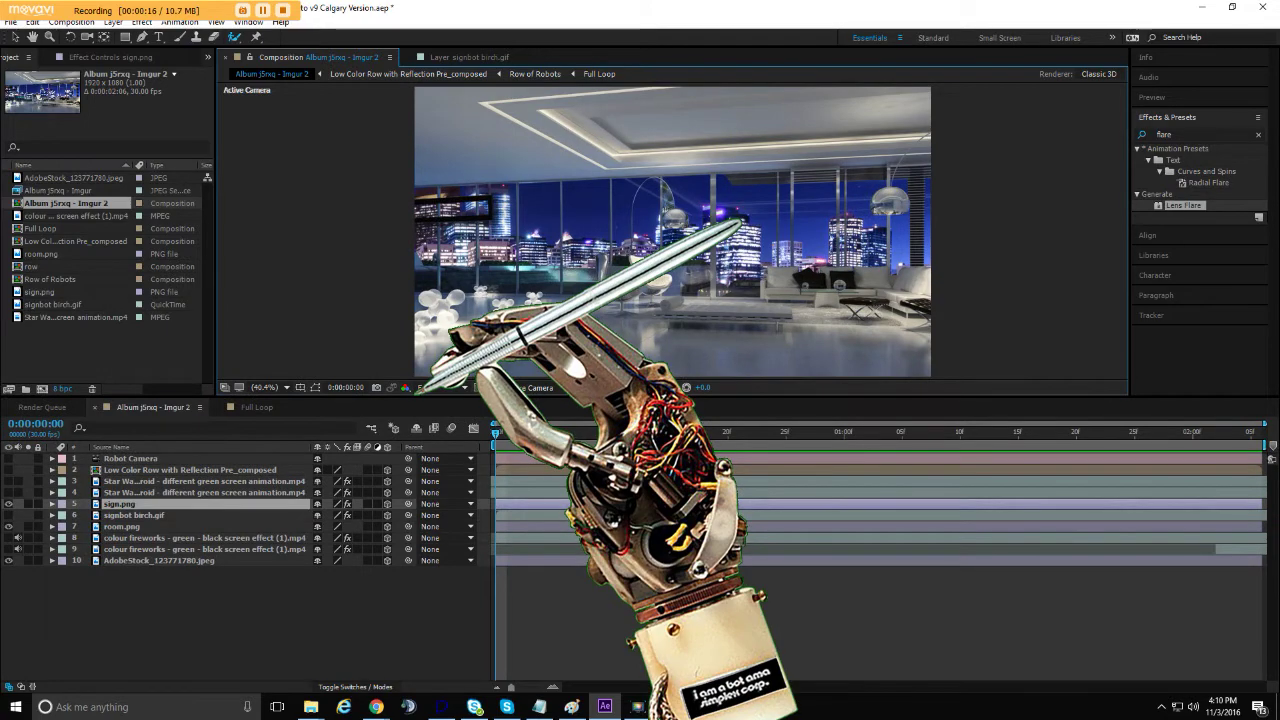
left_click_drag(826, 394, 860, 553)
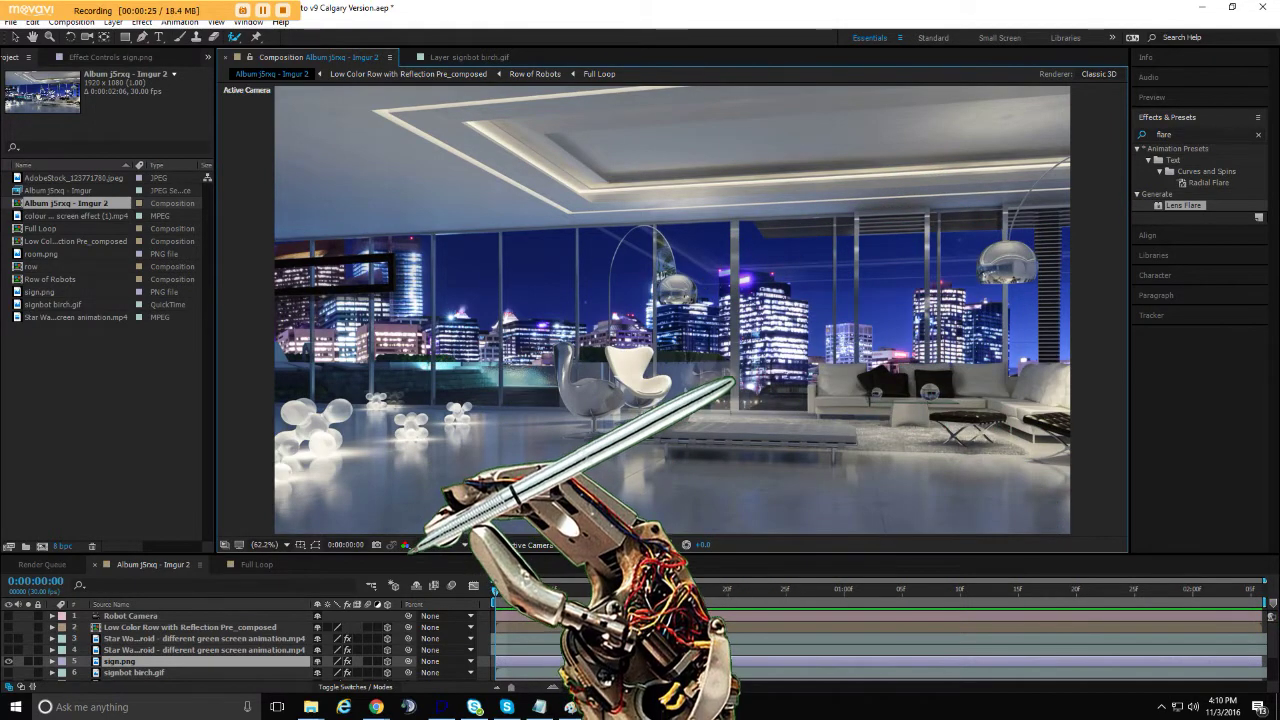
left_click_drag(414, 547, 345, 455)
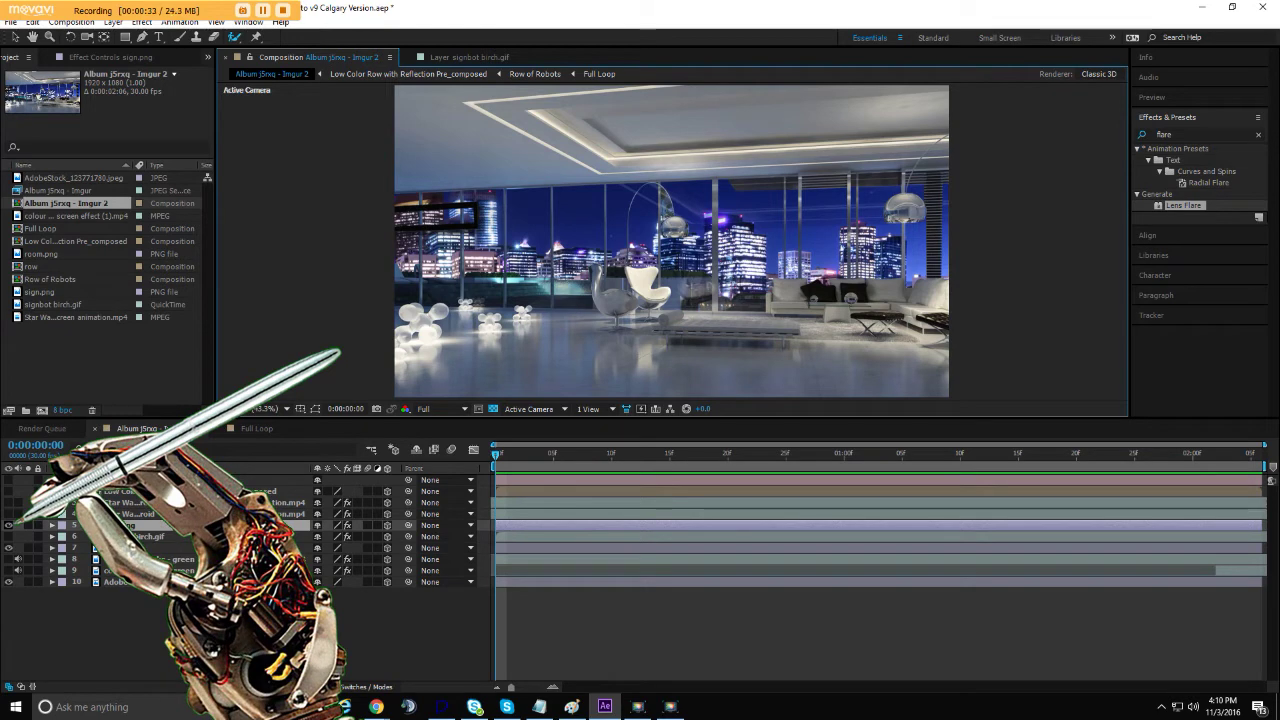
Hide the room.png and sign.png layers so that only the AdobeStock city skyline layer is displayed
left_click(9, 581)
left_click(9, 547)
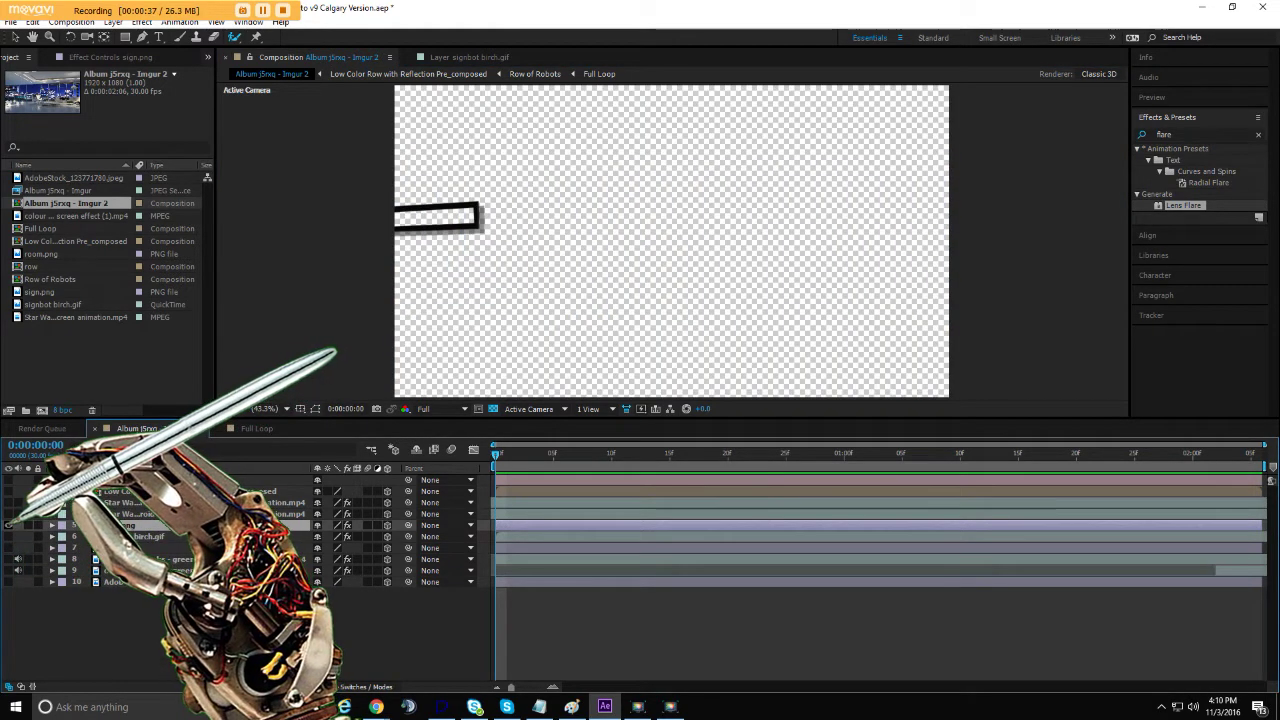
left_click(9, 525)
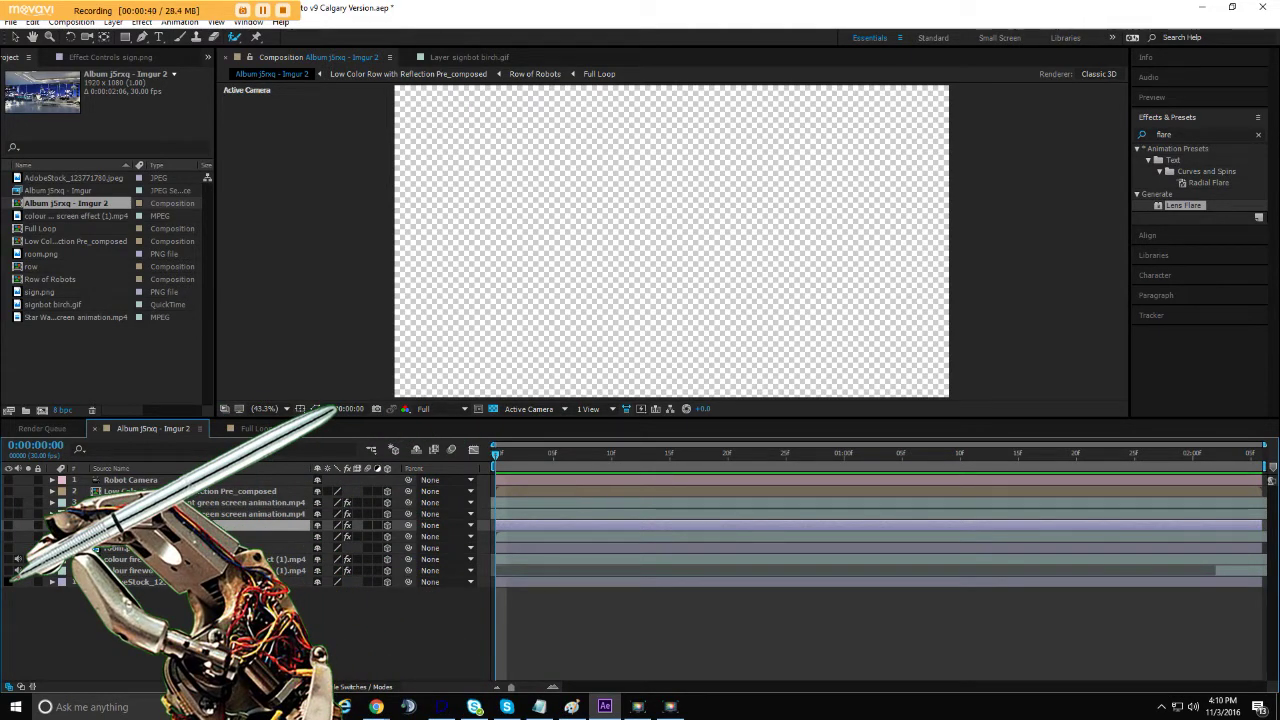
left_click(9, 581)
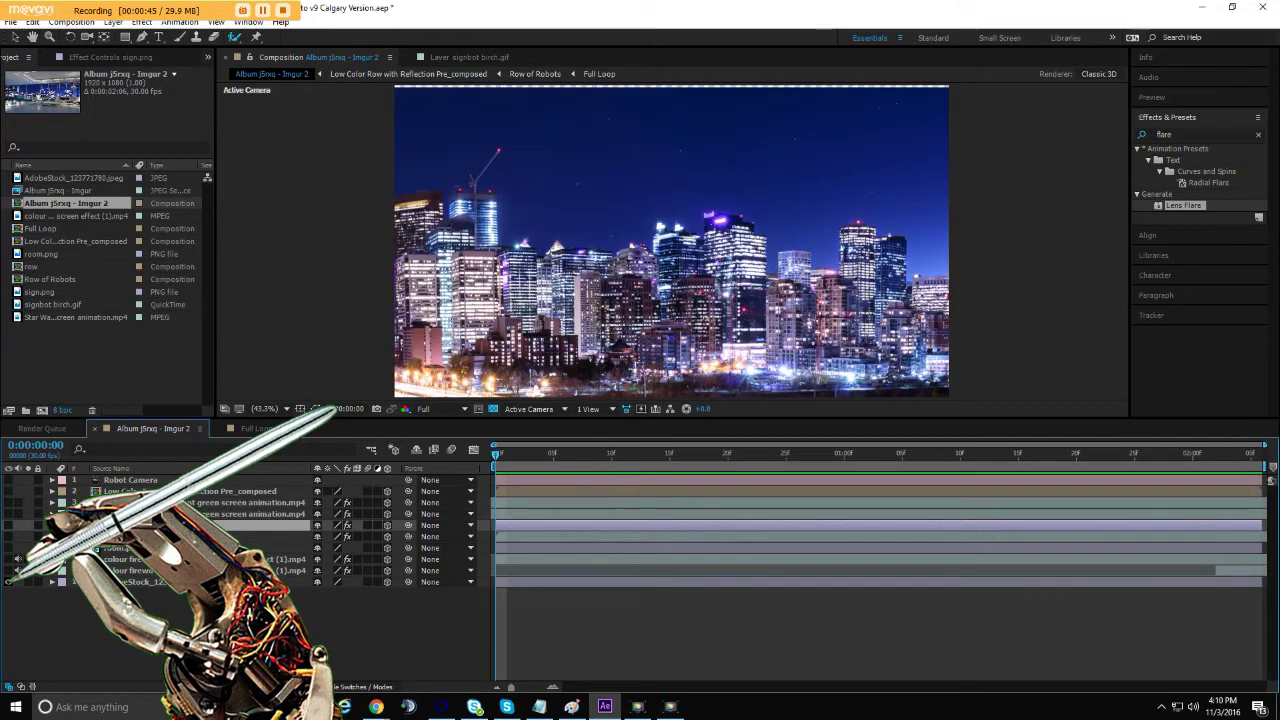
left_click(9, 581)
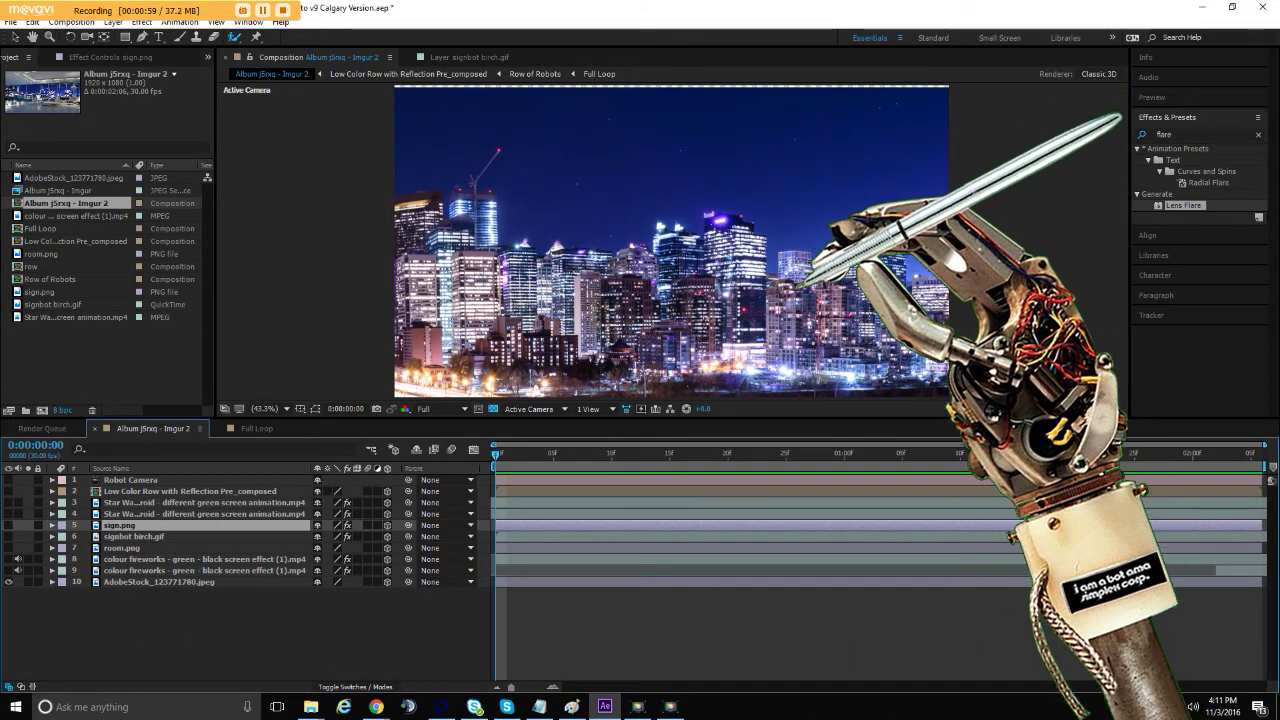
Examine the city skyline background closely and as a whole in the composition view
scroll(746, 298, "up", 1)
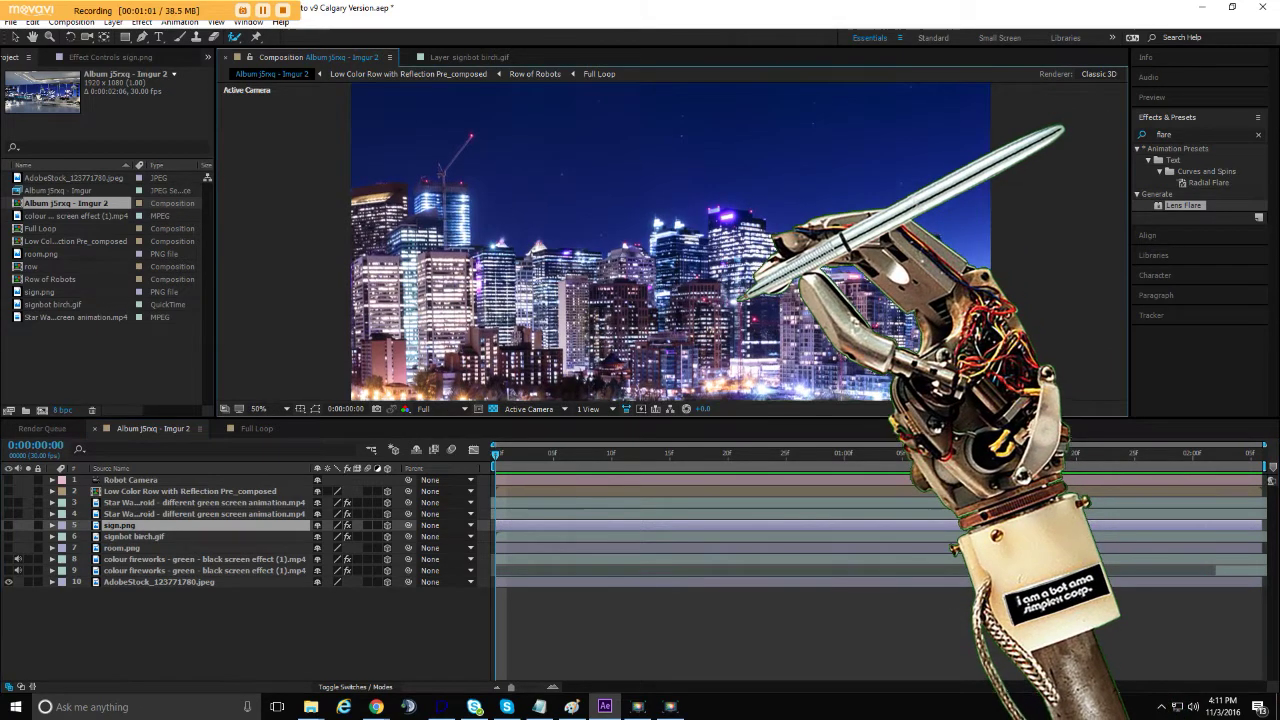
left_click_drag(747, 298, 747, 278)
left_click_drag(686, 416, 708, 560)
scroll(733, 432, "up", 1)
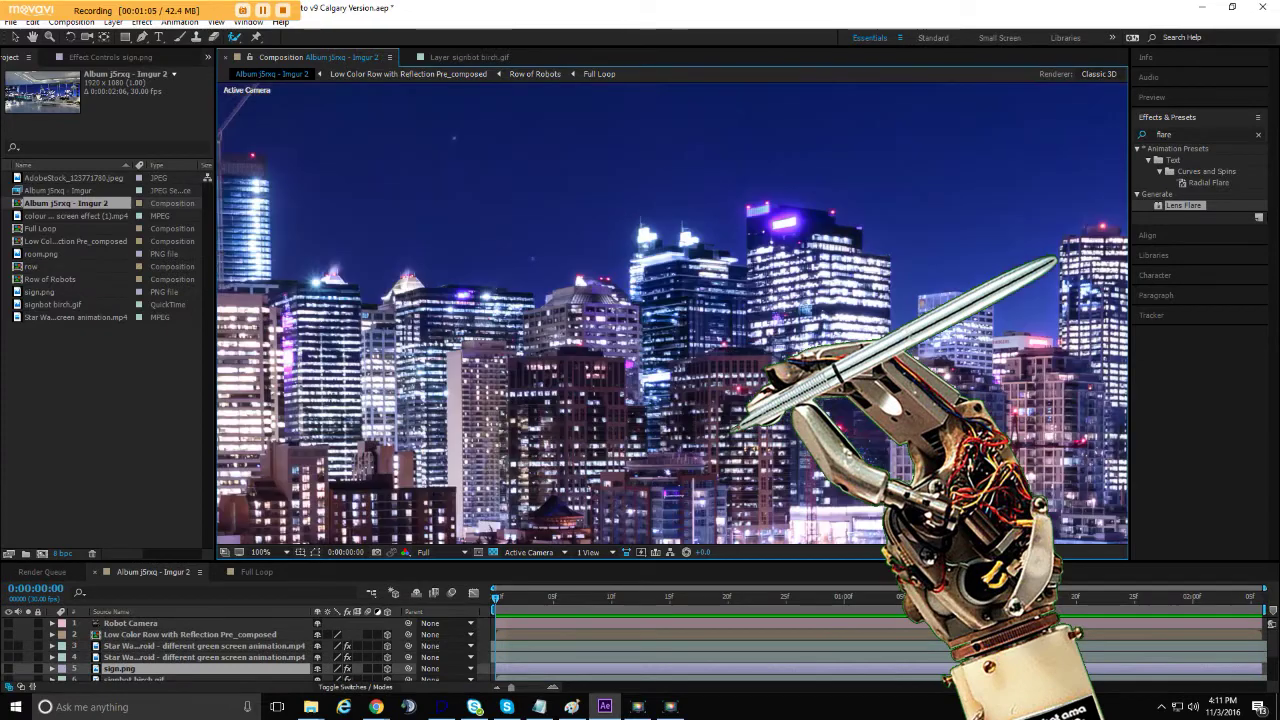
scroll(729, 430, "down", 1)
scroll(724, 428, "up", 1)
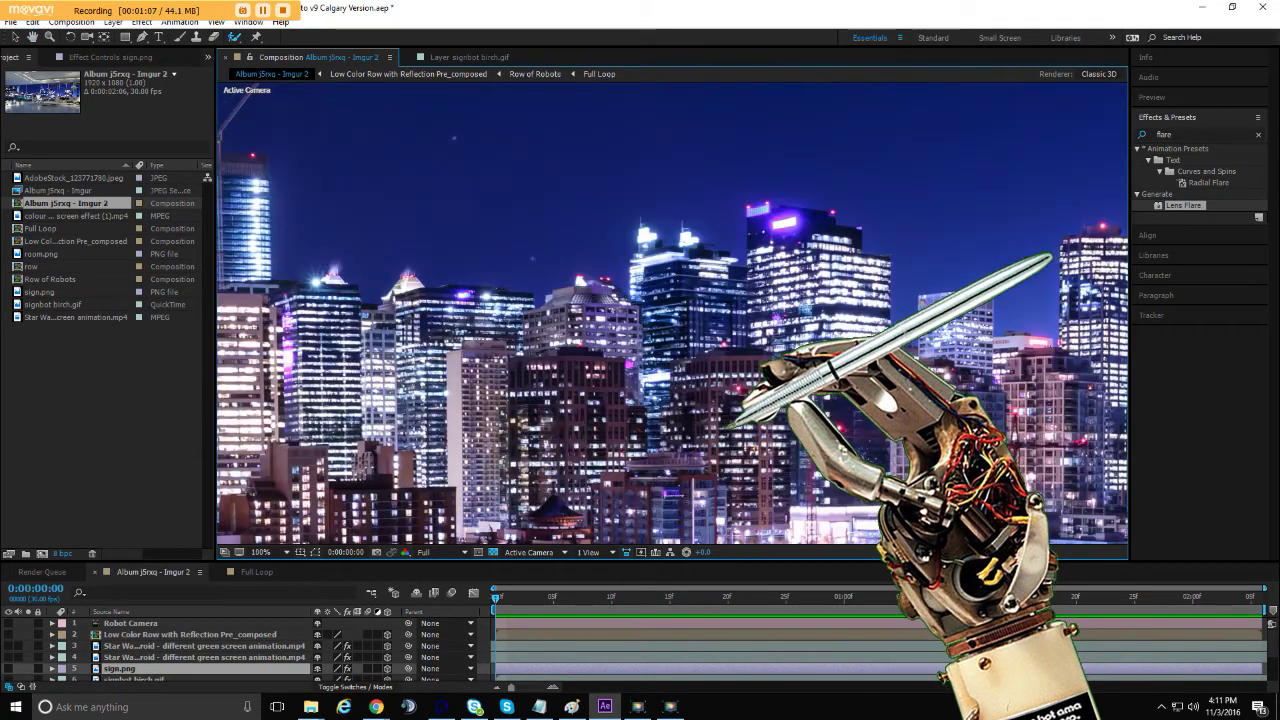
scroll(723, 428, "down", 1)
scroll(723, 428, "down", 1)
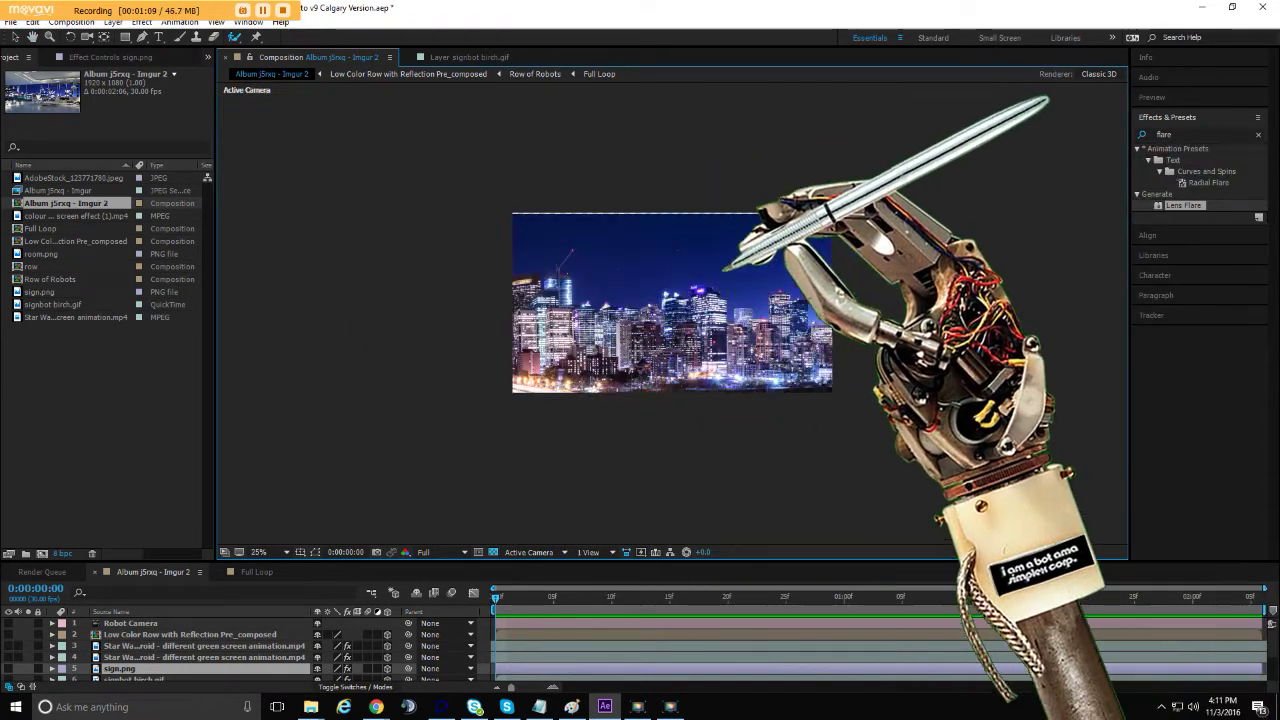
scroll(723, 428, "up", 1)
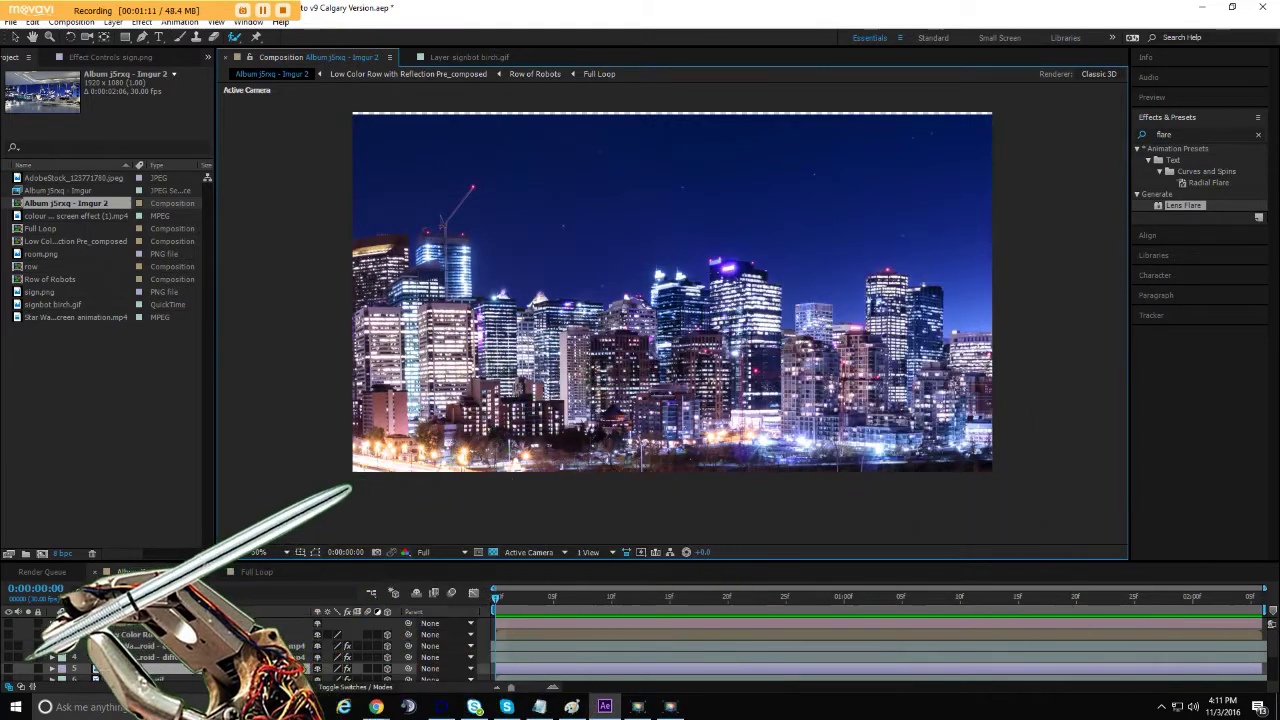
Enlarge the timeline and display the room.png layer over the skyline at 100% magnification
left_click(96, 572)
left_click(150, 572)
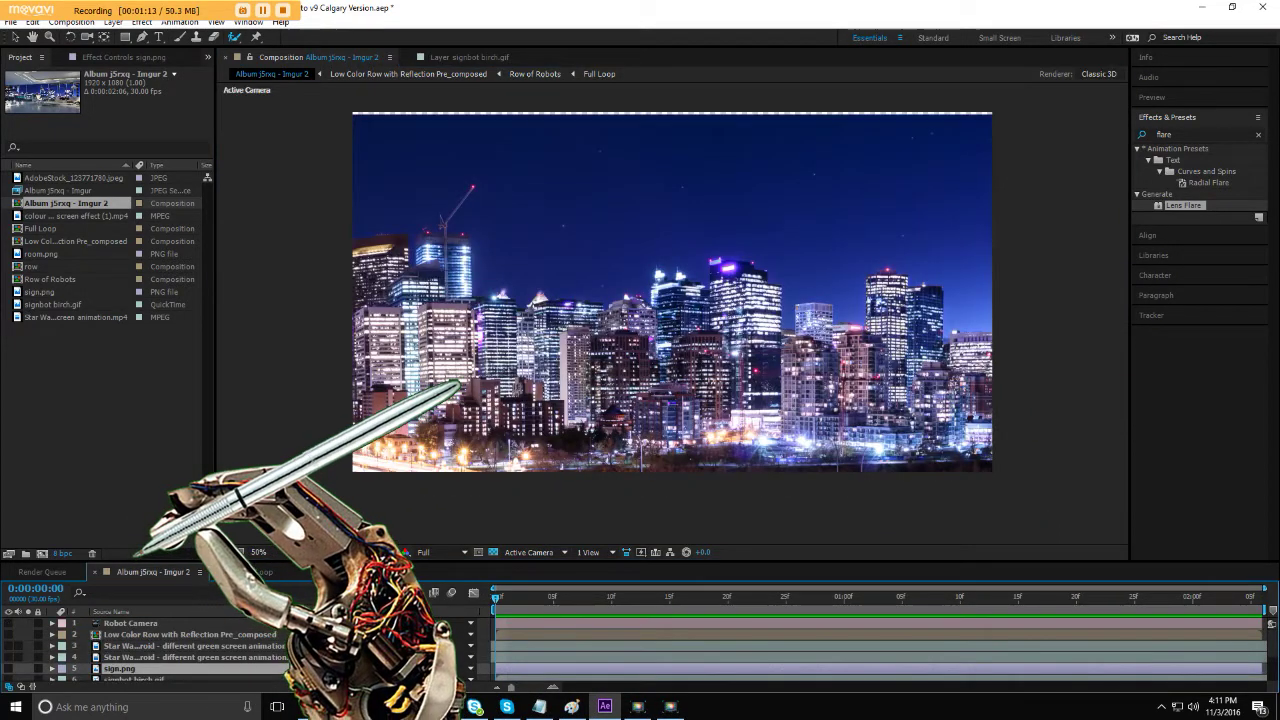
left_click_drag(136, 560, 256, 465)
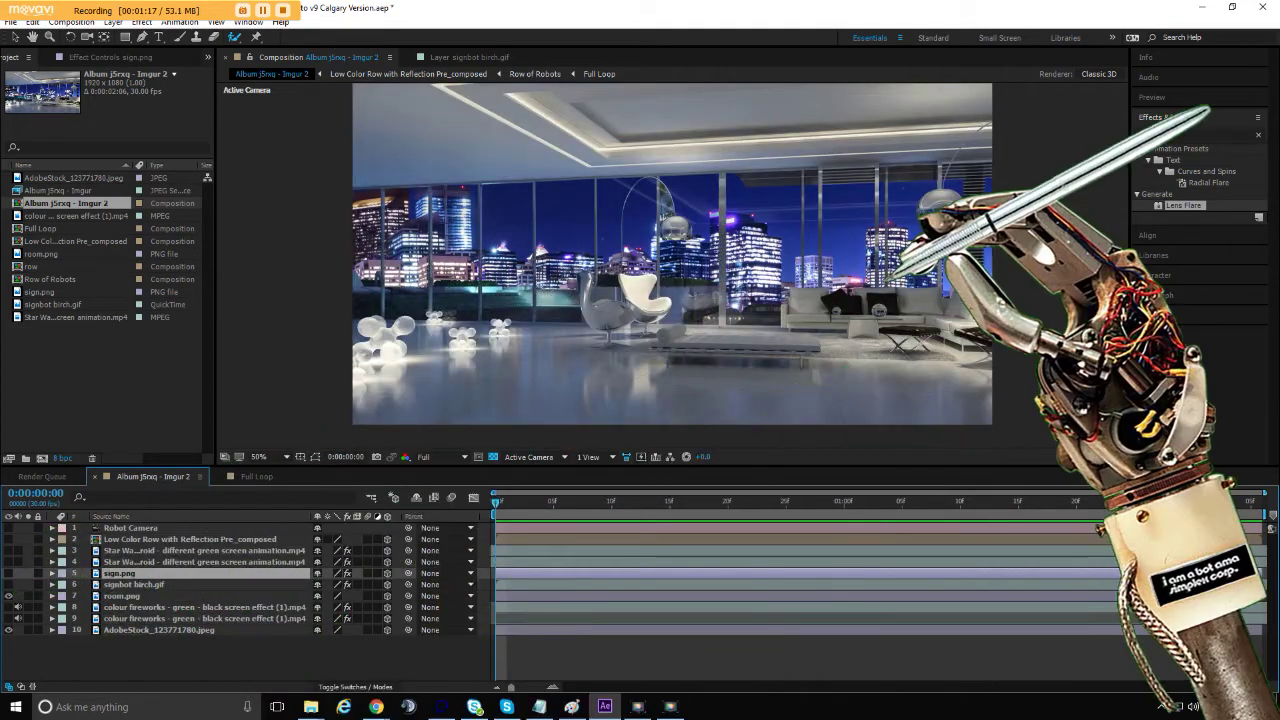
key("slash")
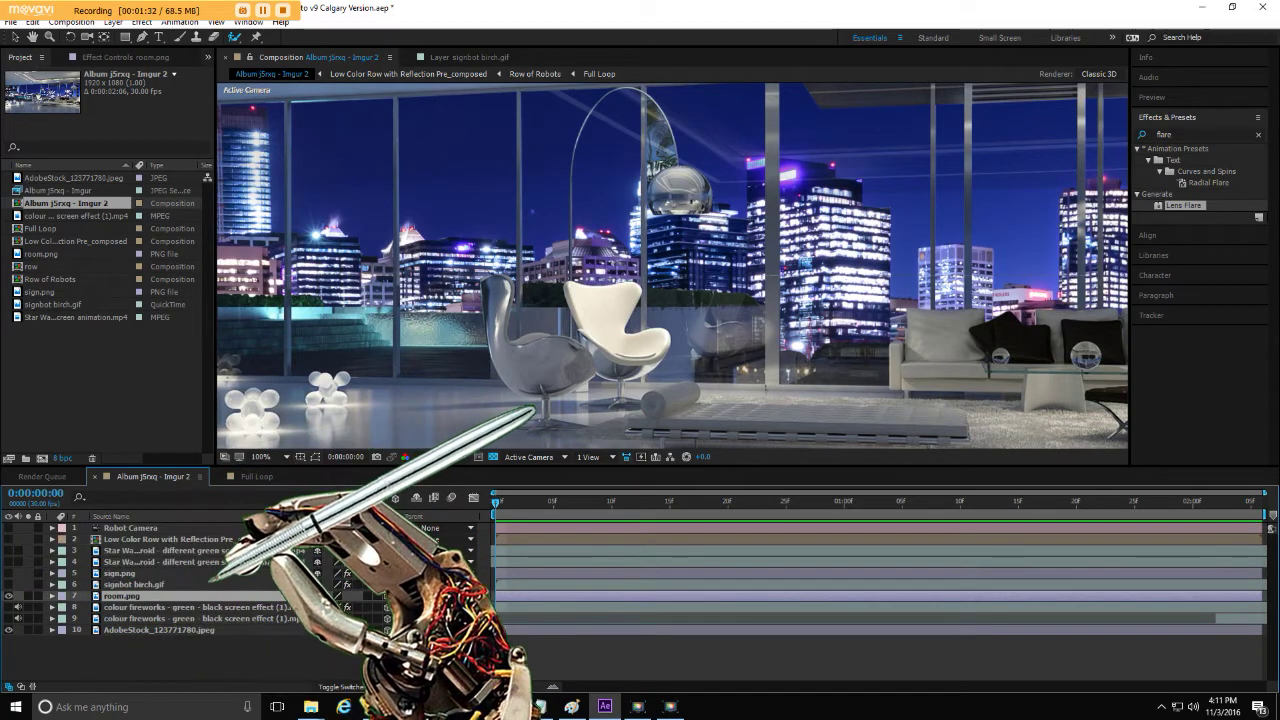
Display the sign.png frame and the signbot birch.gif layer in the room
left_click(150, 573)
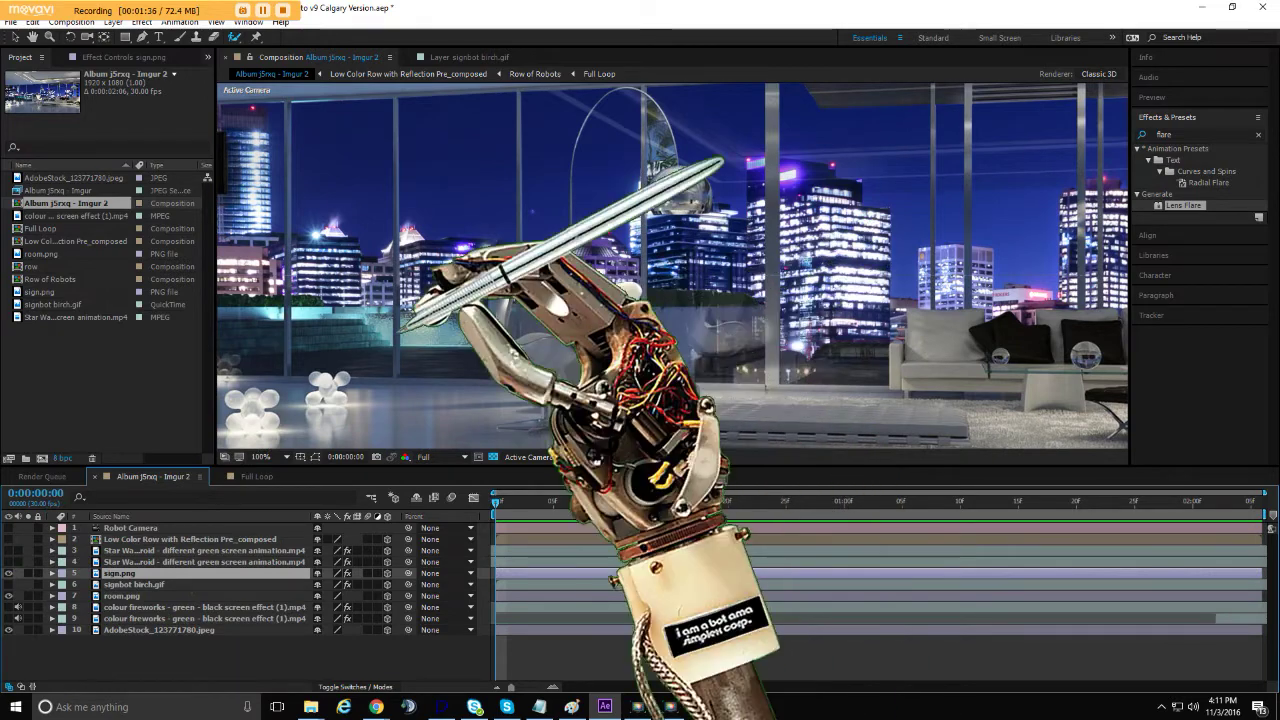
mouse_move(390, 300)
left_mouse_down()
mouse_move(623, 283)
mouse_move(658, 300)
left_mouse_up()
left_click(234, 37)
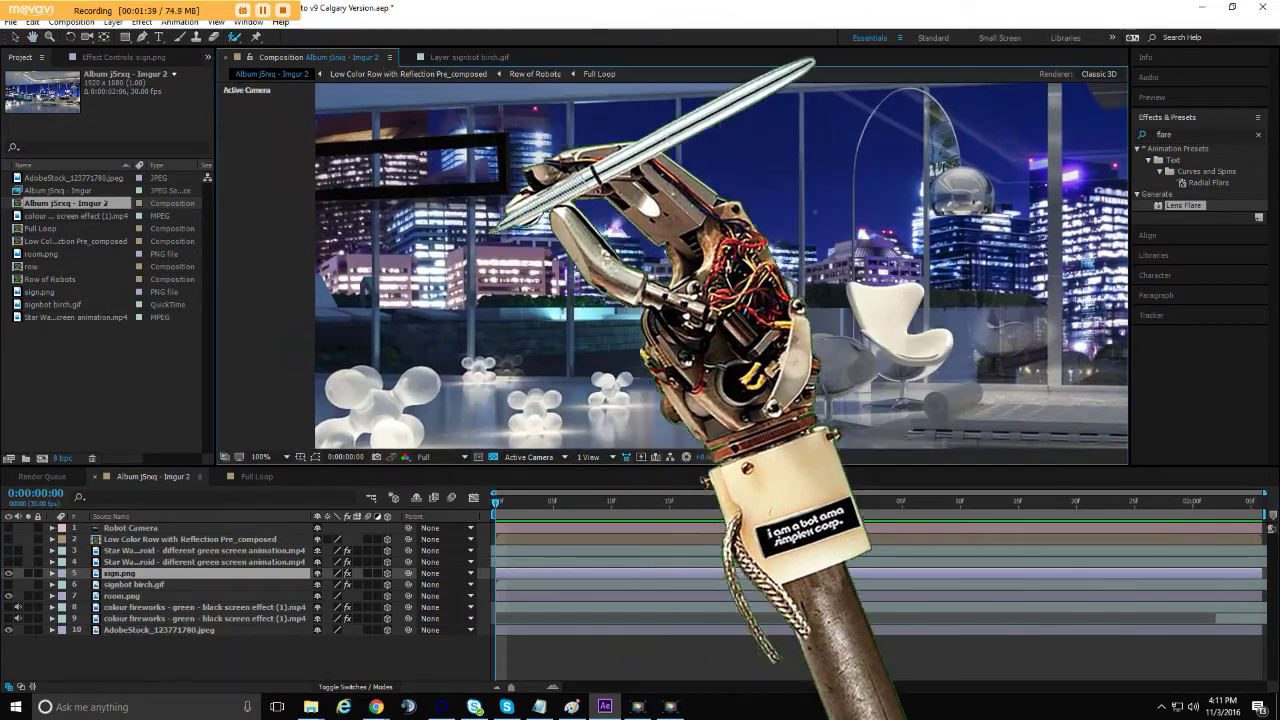
left_click(130, 584)
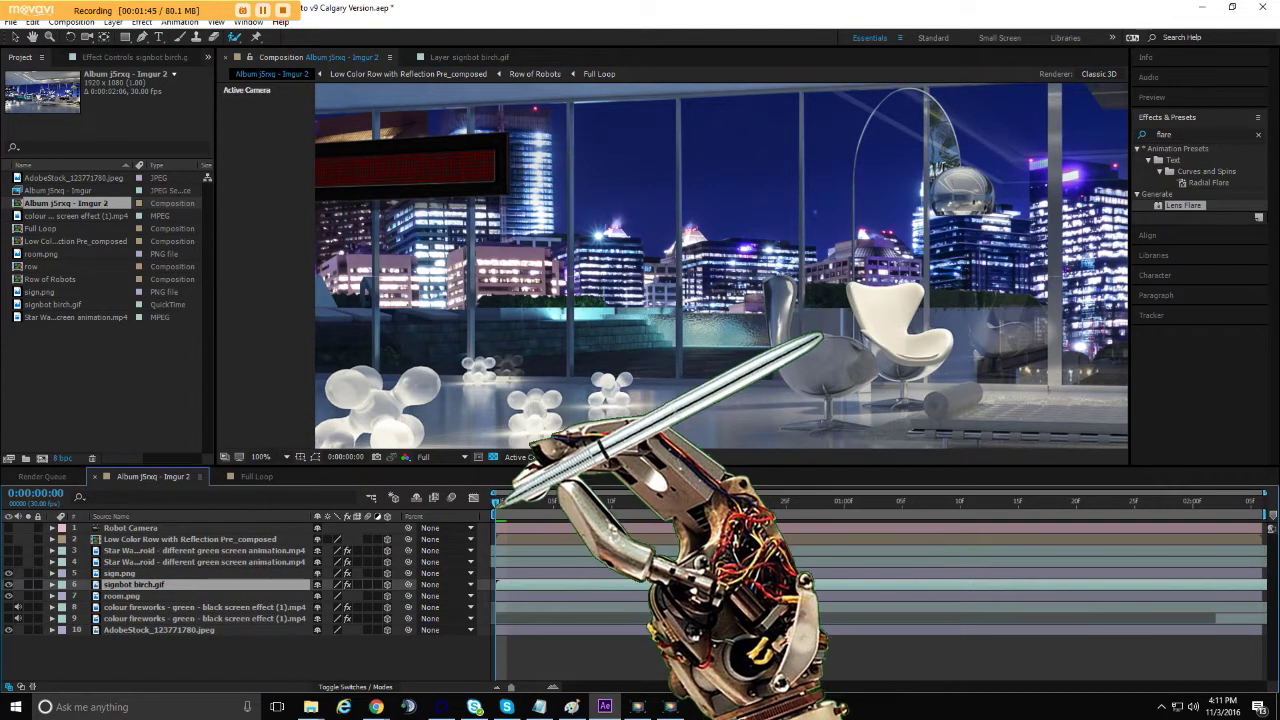
key("space")
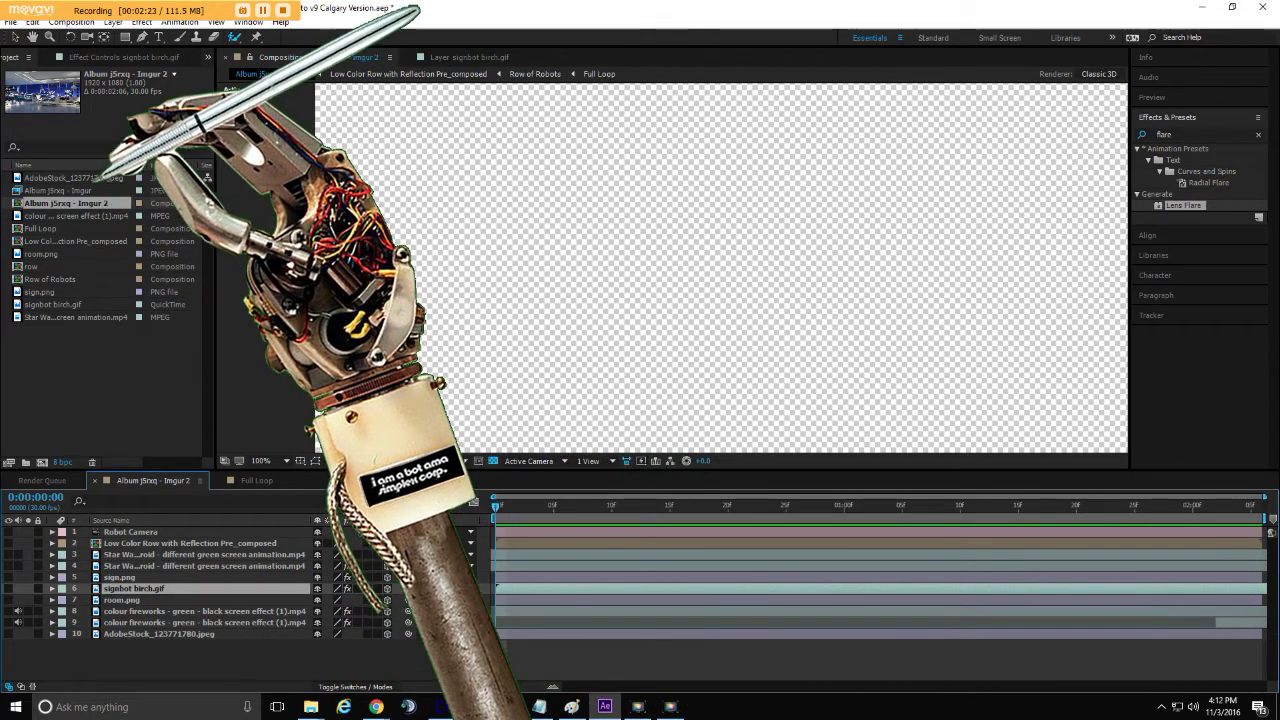
Create a new composition from the Album j5rxq - Imgur image sequence and play it back
left_click(60, 177)
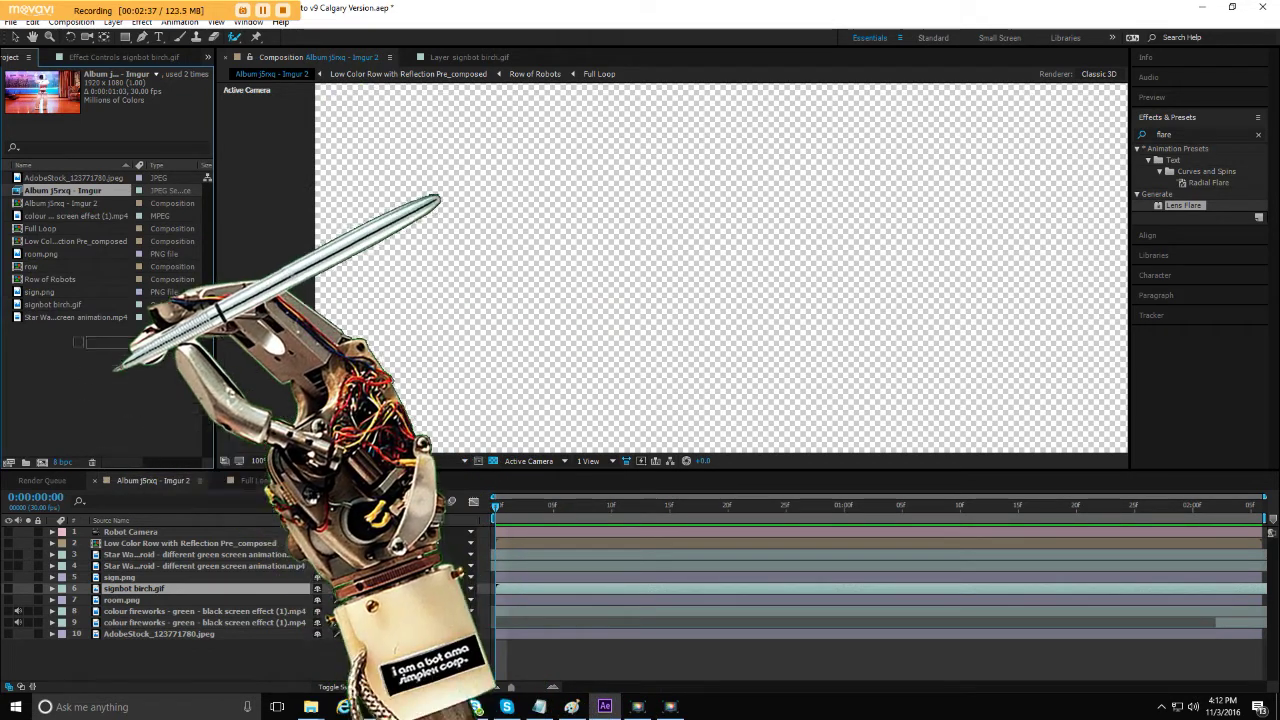
left_click(55, 203, "ctrl")
left_click(52, 190)
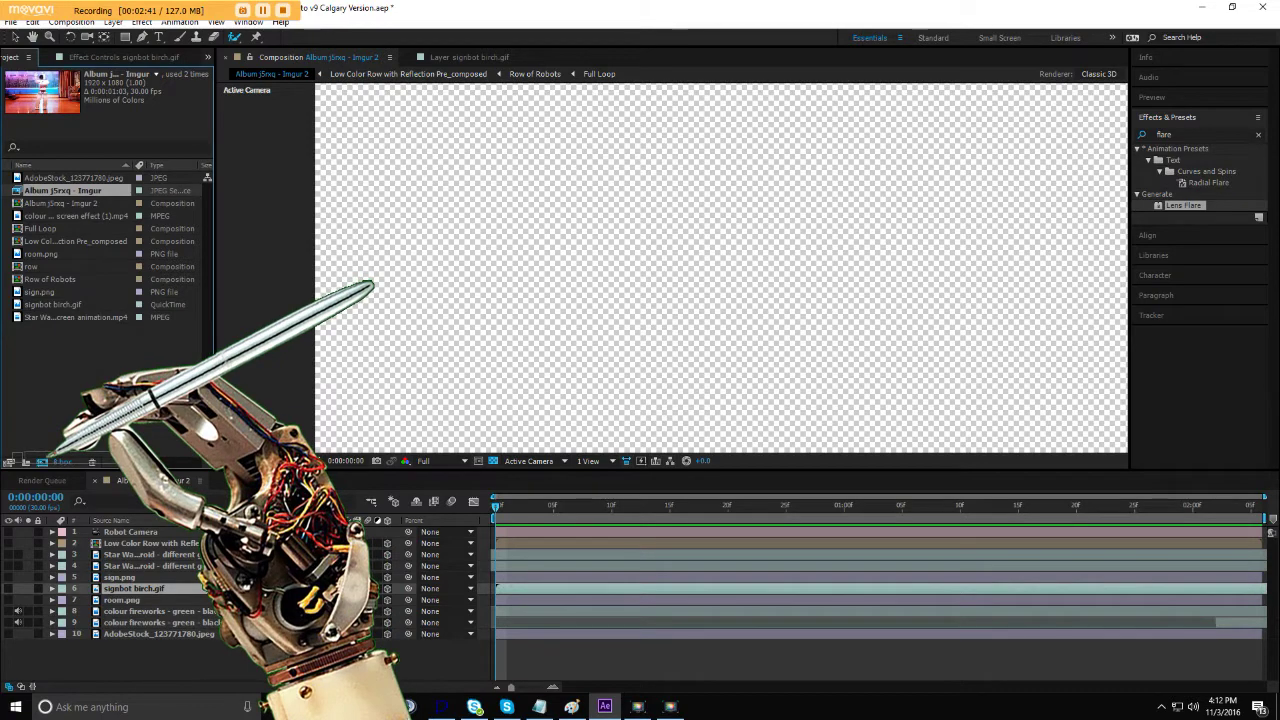
left_click_drag(44, 458, 42, 462)
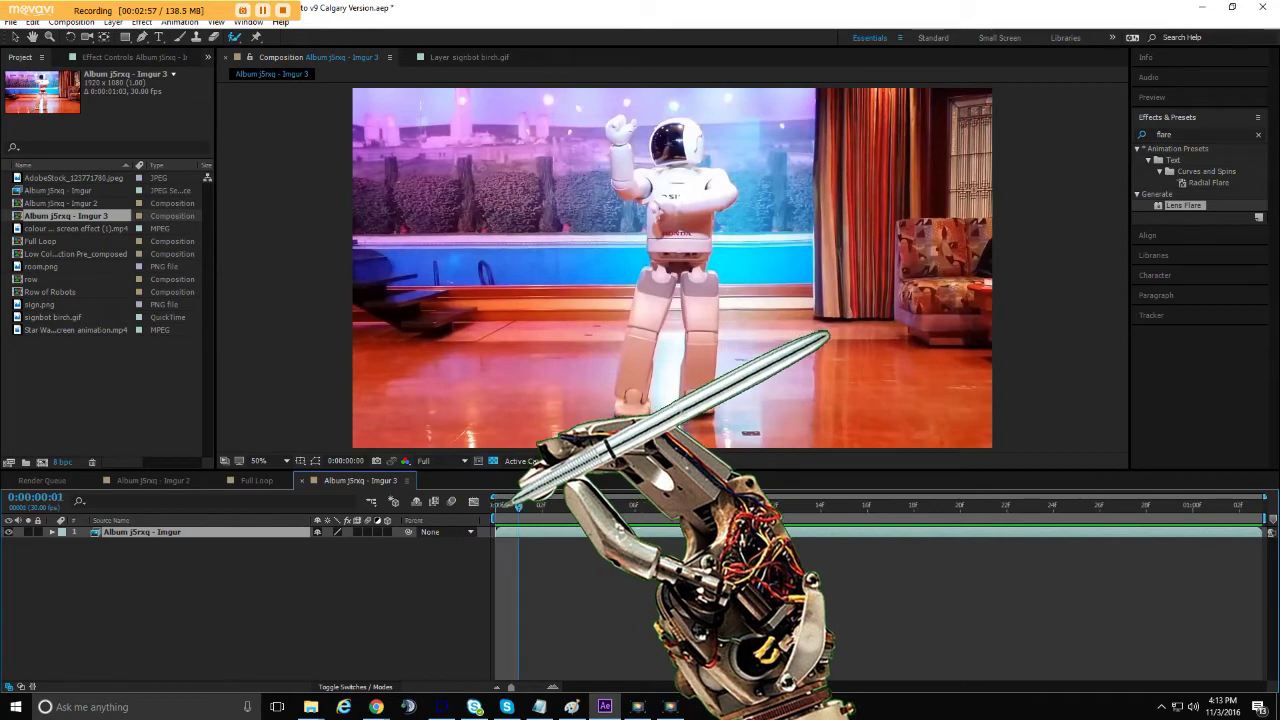
key("space")
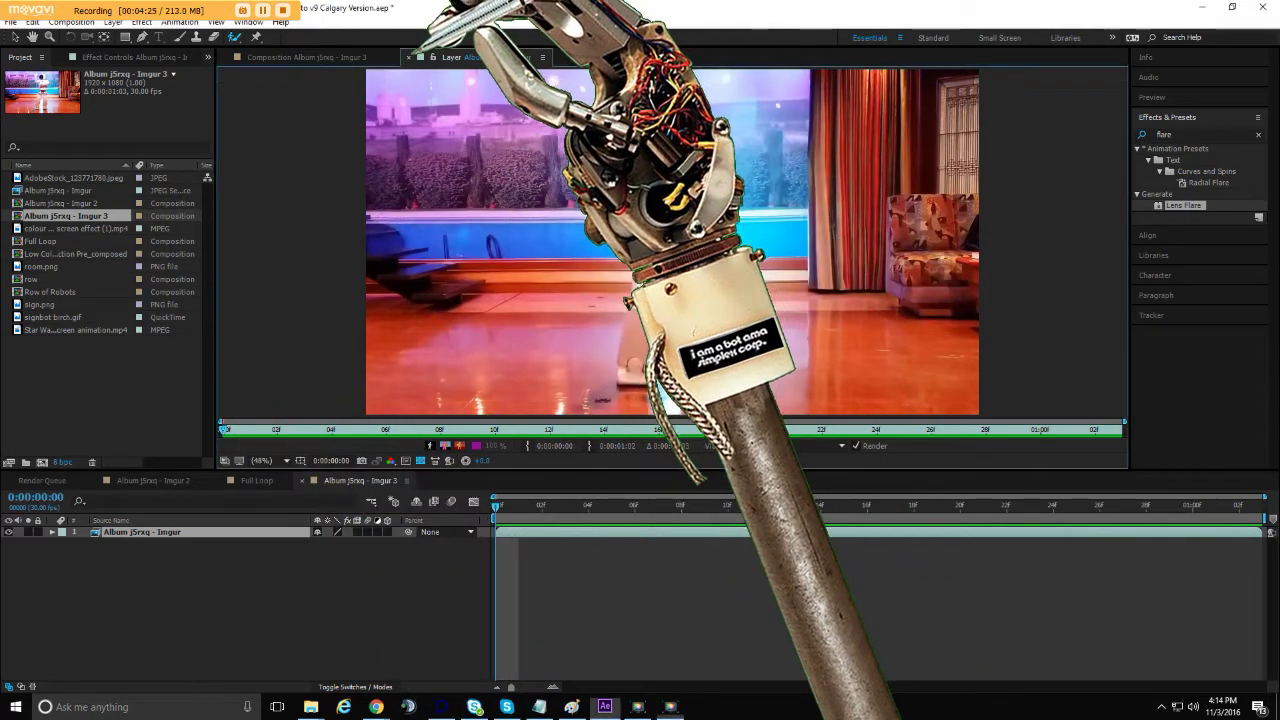
Close the layer view and set the robot composition's playhead to the first frame
left_click(409, 57)
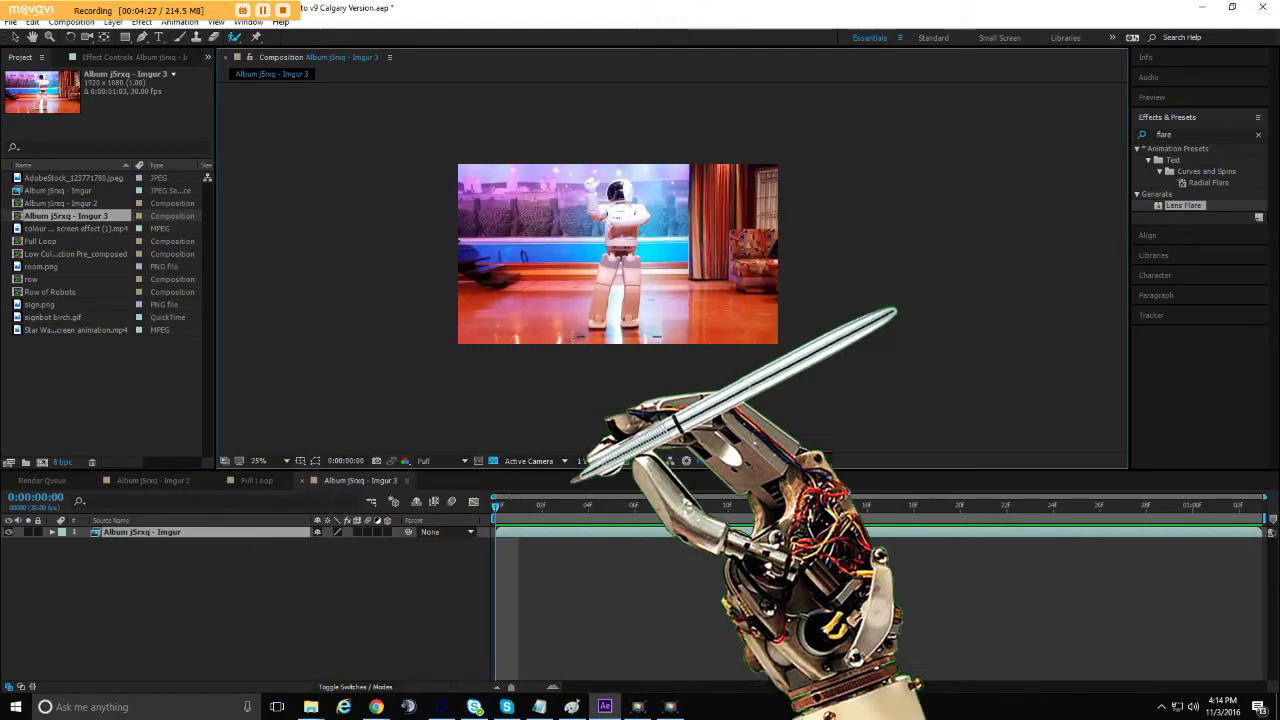
mouse_move(499, 510)
left_mouse_down()
mouse_move(822, 512)
mouse_move(491, 514)
left_mouse_up()
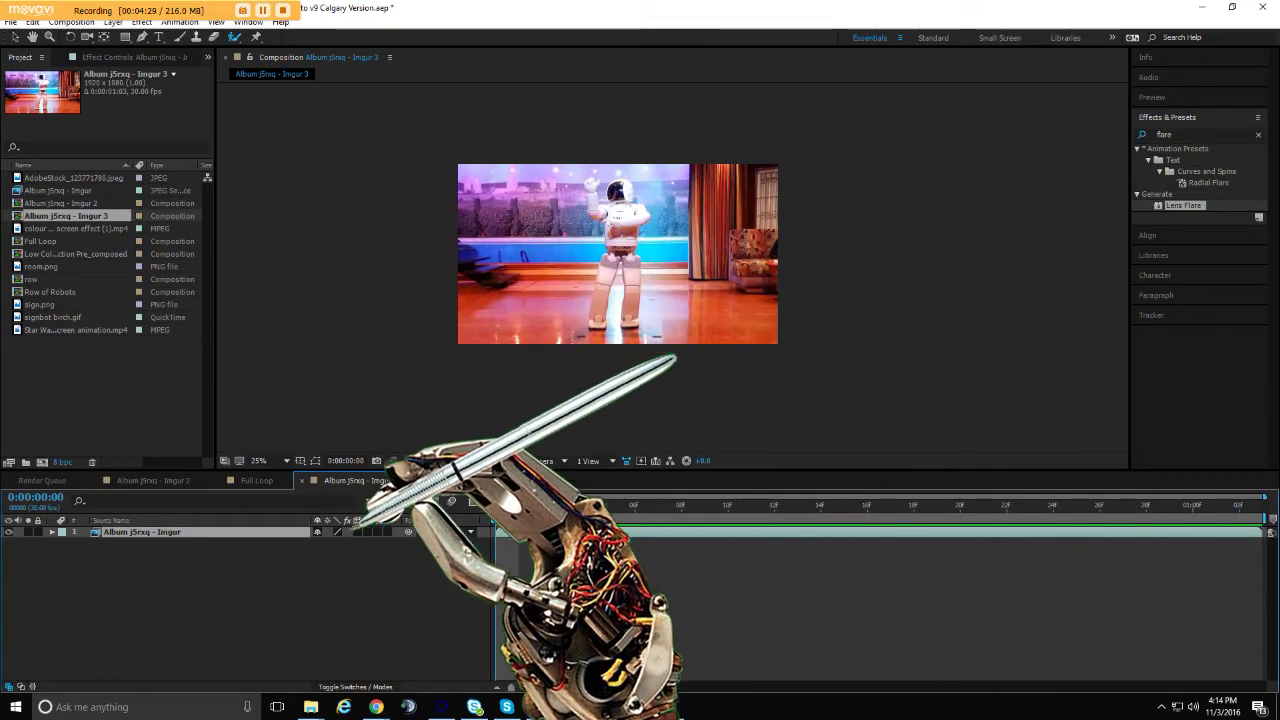
left_click_drag(491, 512, 400, 480)
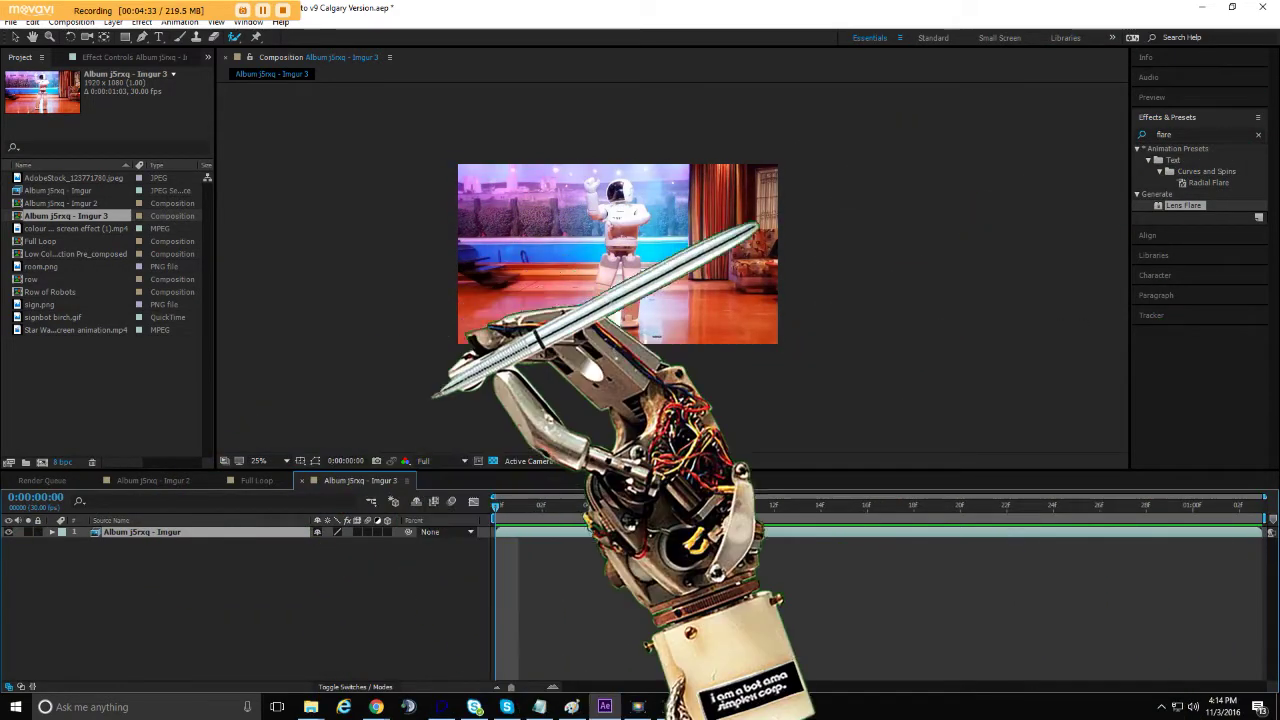
scroll(491, 343, "up", 2)
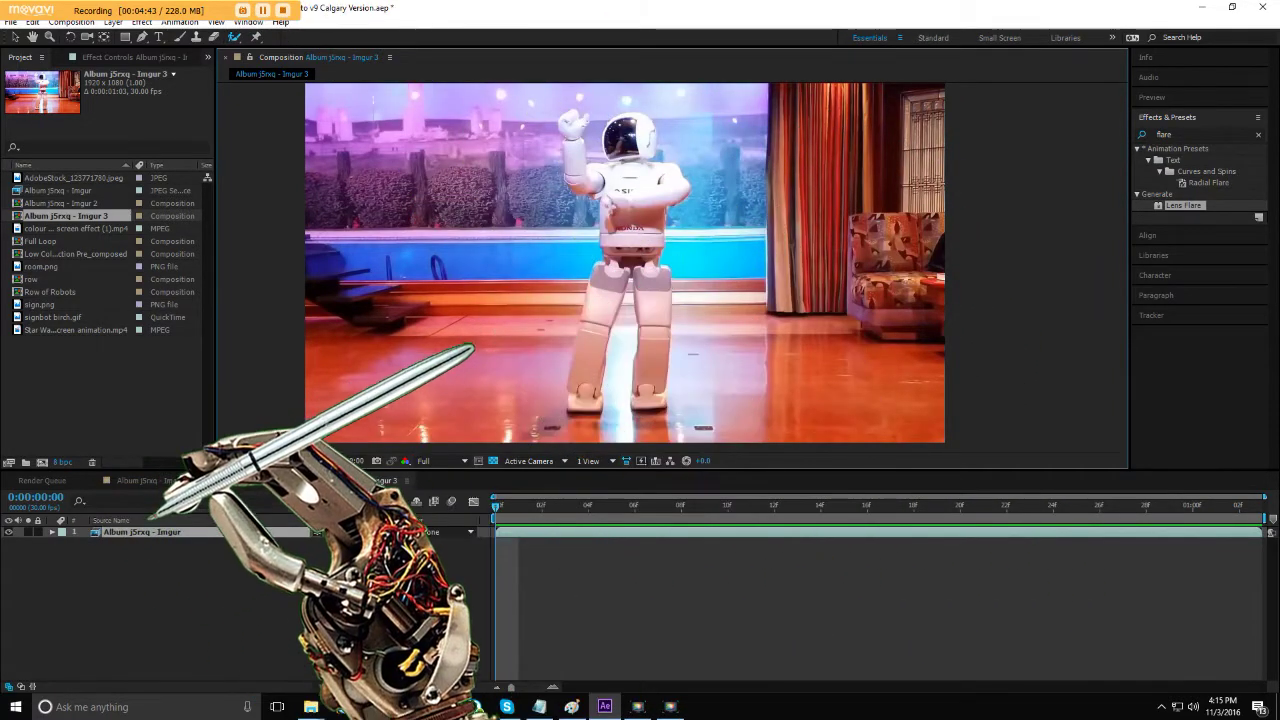
Open the Album j5rxq - Imgur layer and paint a Roto Brush foreground stroke over the robot's head, arms, torso and legs
double_click(141, 532)
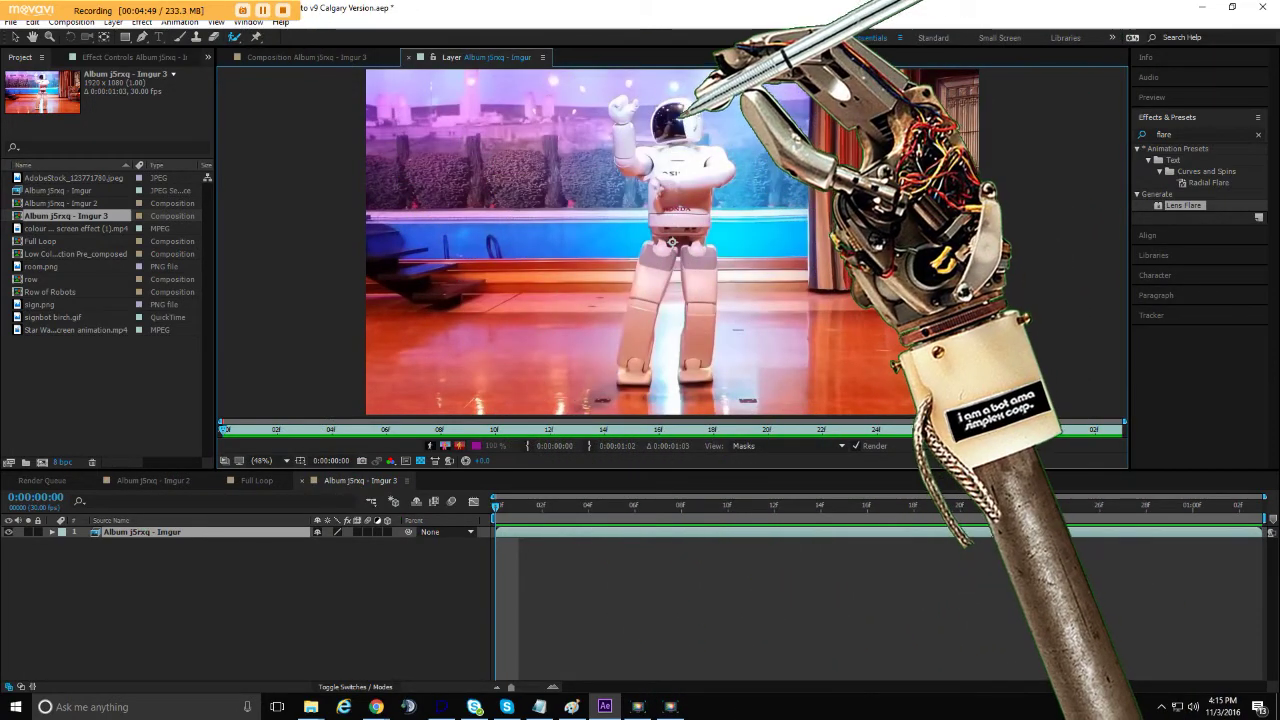
scroll(696, 116, "up", 3)
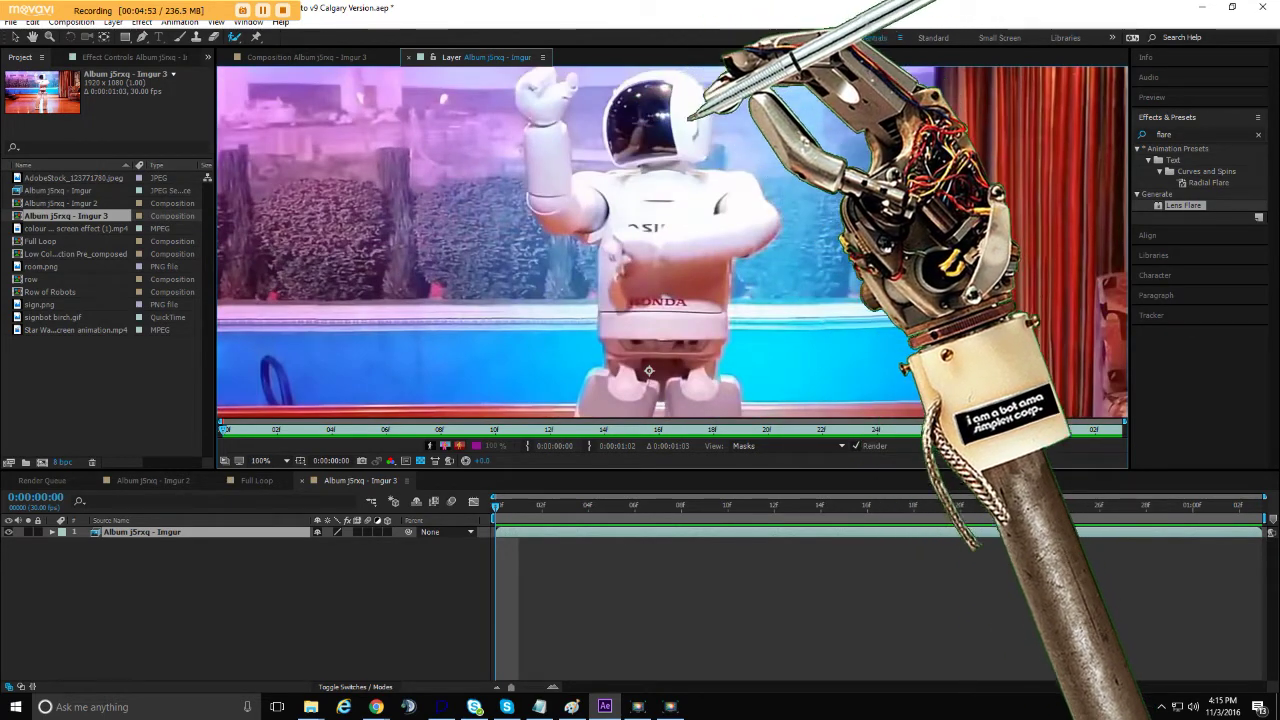
scroll(690, 140, "down", 3)
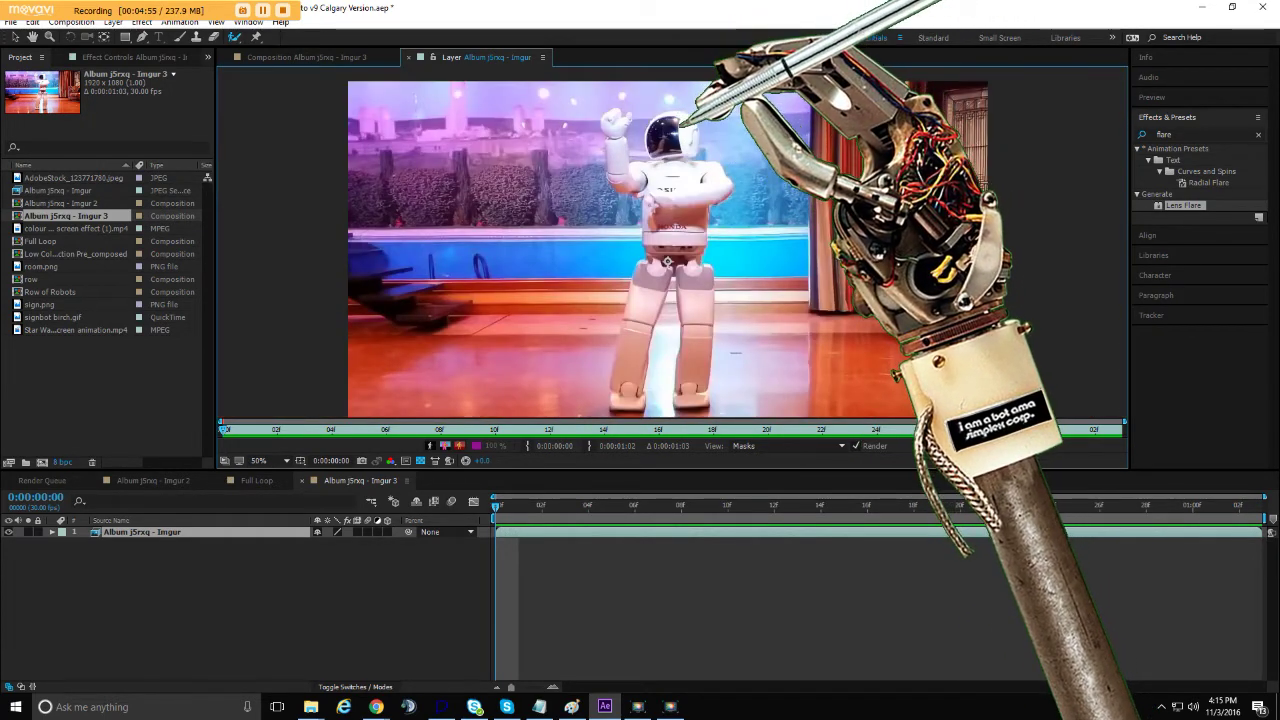
left_click(688, 119)
mouse_move(690, 127)
left_mouse_down()
mouse_move(723, 180)
mouse_move(703, 200)
mouse_move(698, 242)
left_mouse_up()
mouse_move(707, 338)
left_mouse_down()
mouse_move(692, 397)
mouse_move(693, 346)
left_mouse_up()
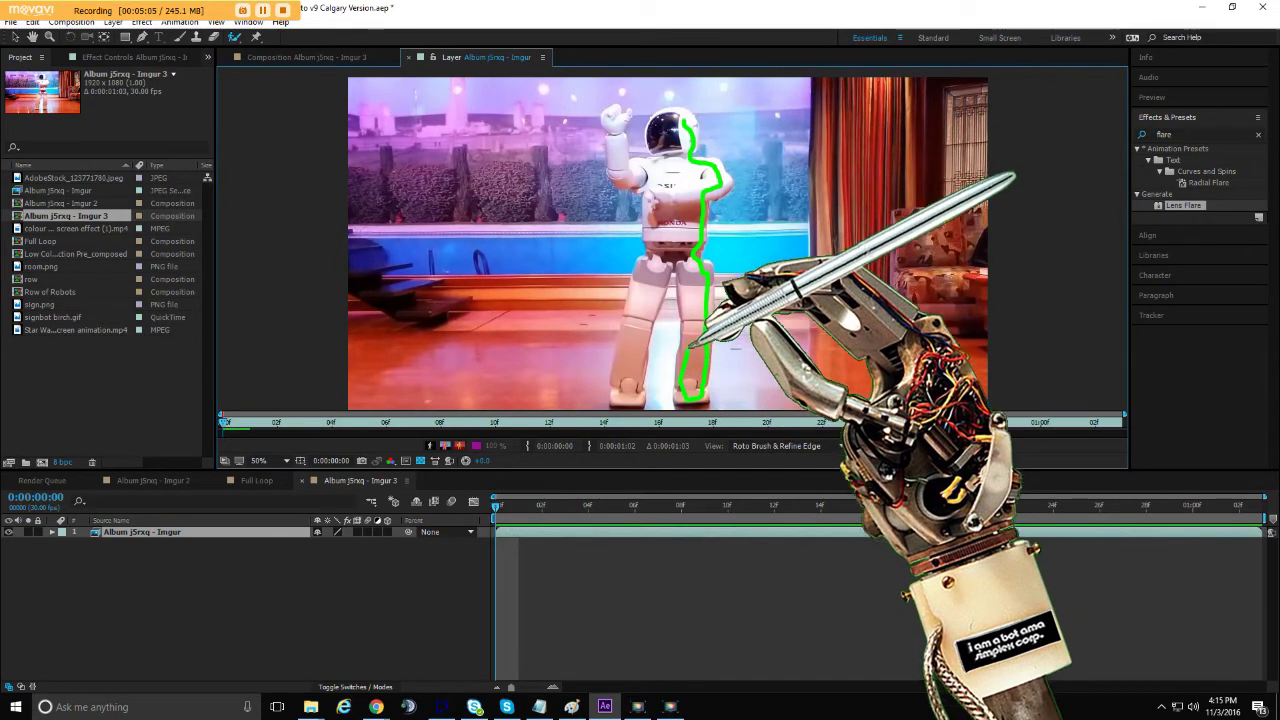
mouse_move(683, 265)
left_mouse_down()
mouse_move(652, 300)
mouse_move(648, 384)
mouse_move(615, 395)
mouse_move(630, 304)
left_mouse_up()
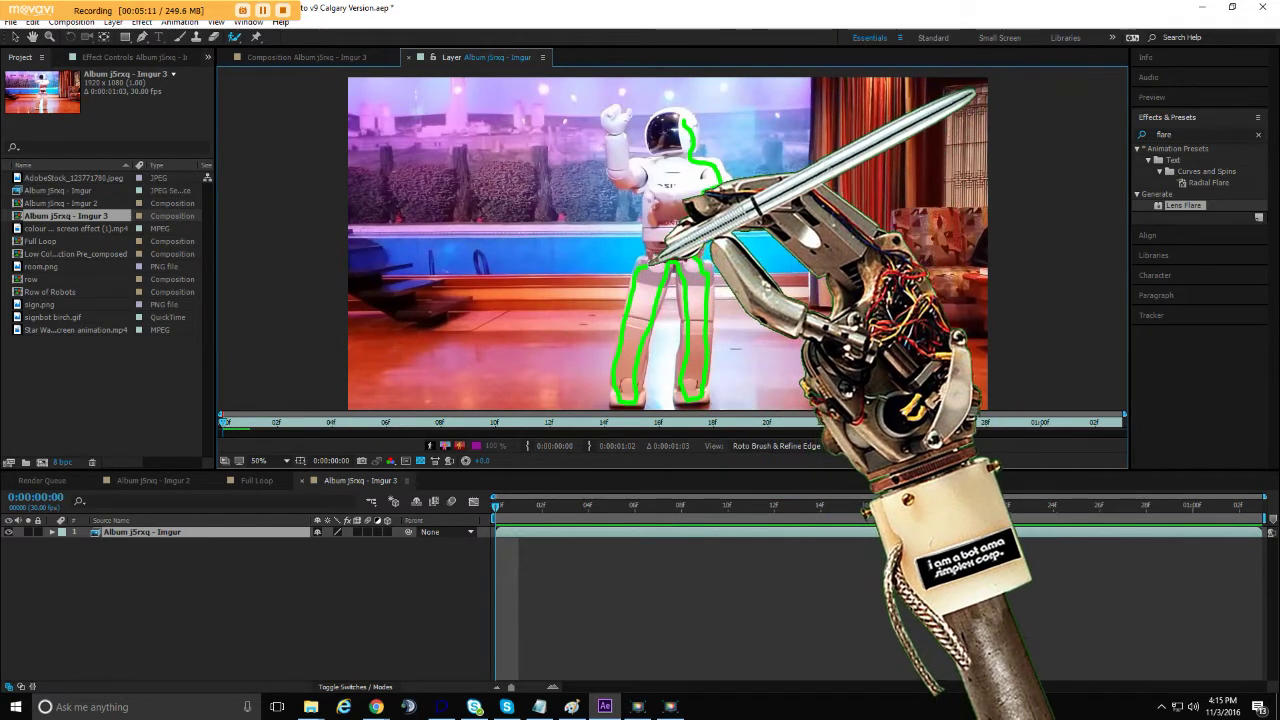
left_click_drag(629, 172, 612, 115)
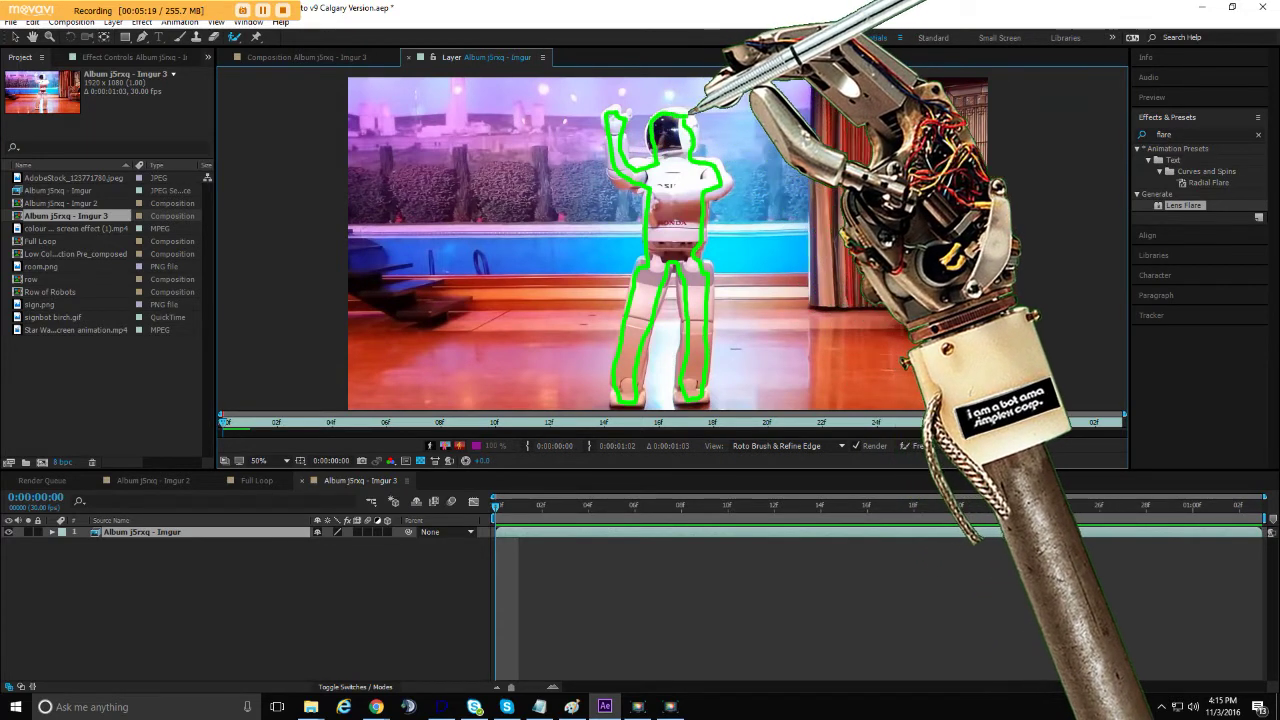
left_click_drag(698, 108, 700, 110)
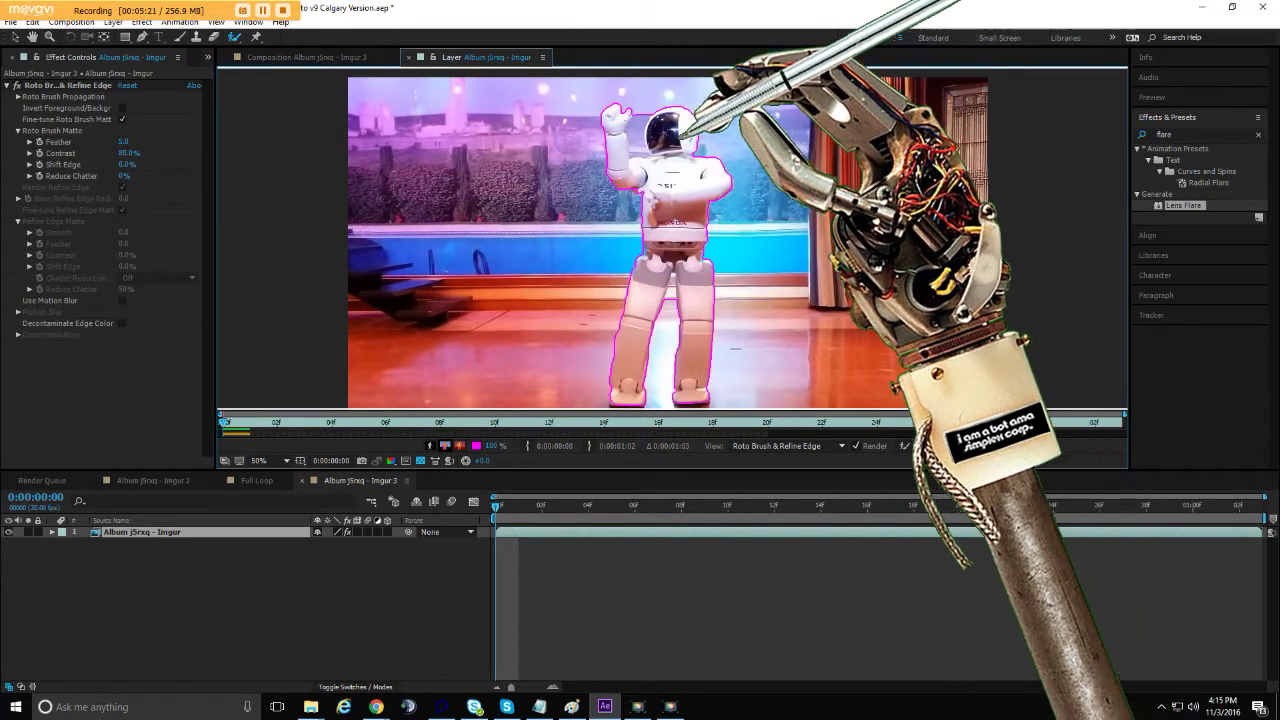
Examine the Roto Brush outline up close around the robot's raised arm, head, torso and feet on the first frame
key("period")
key("period")
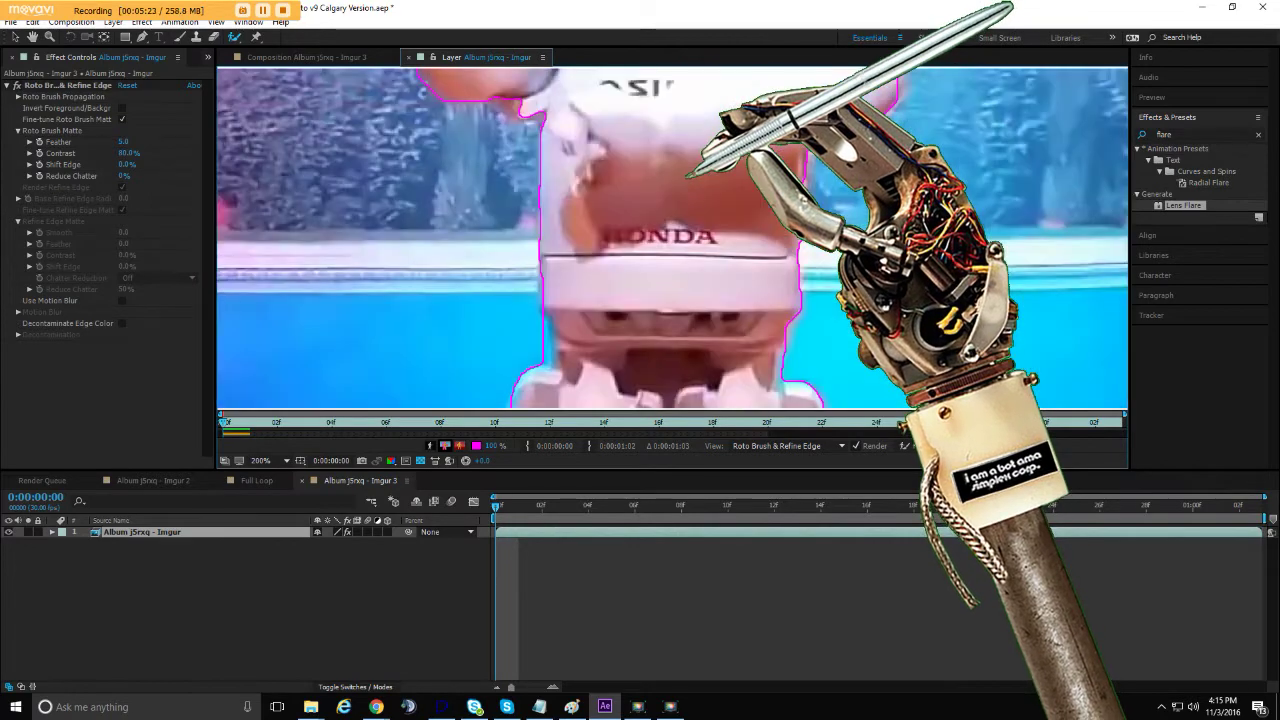
key("period")
key("comma")
key("comma")
key("comma")
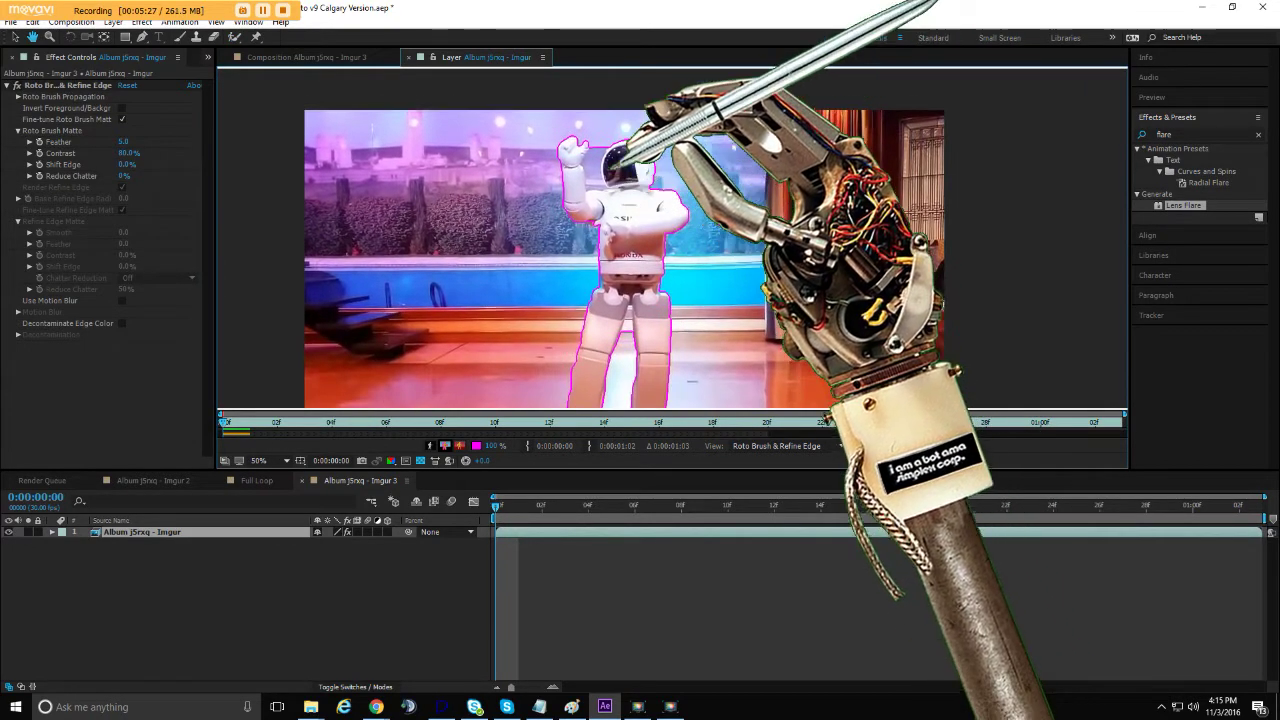
key("period")
key("space")
left_click_drag(601, 125, 625, 232)
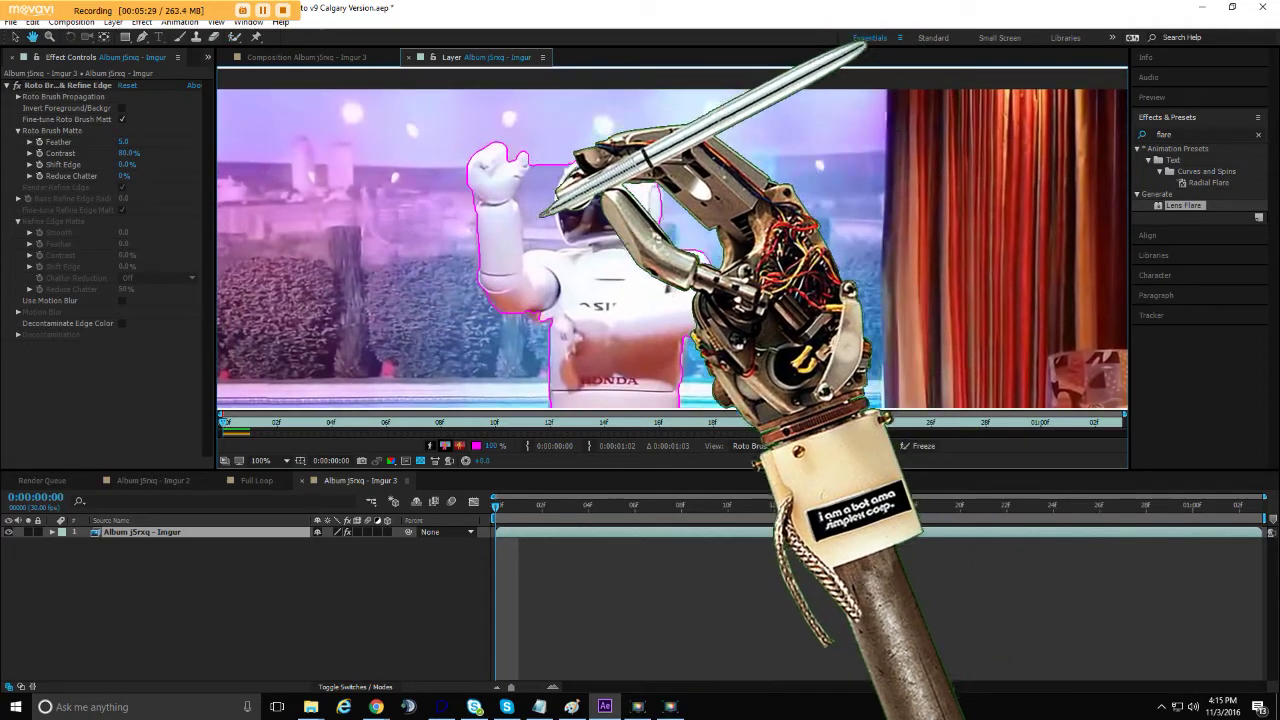
left_click_drag(619, 350, 637, 105)
left_click_drag(641, 295, 654, 198)
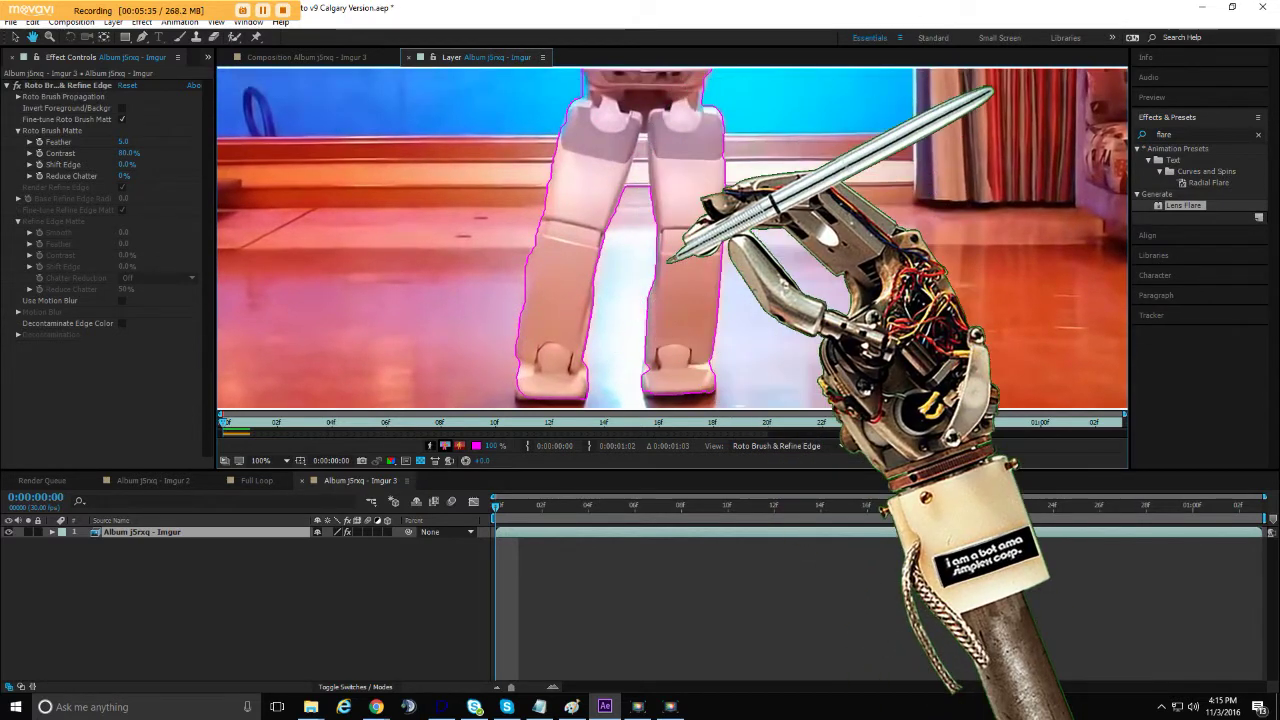
key("comma")
key("comma")
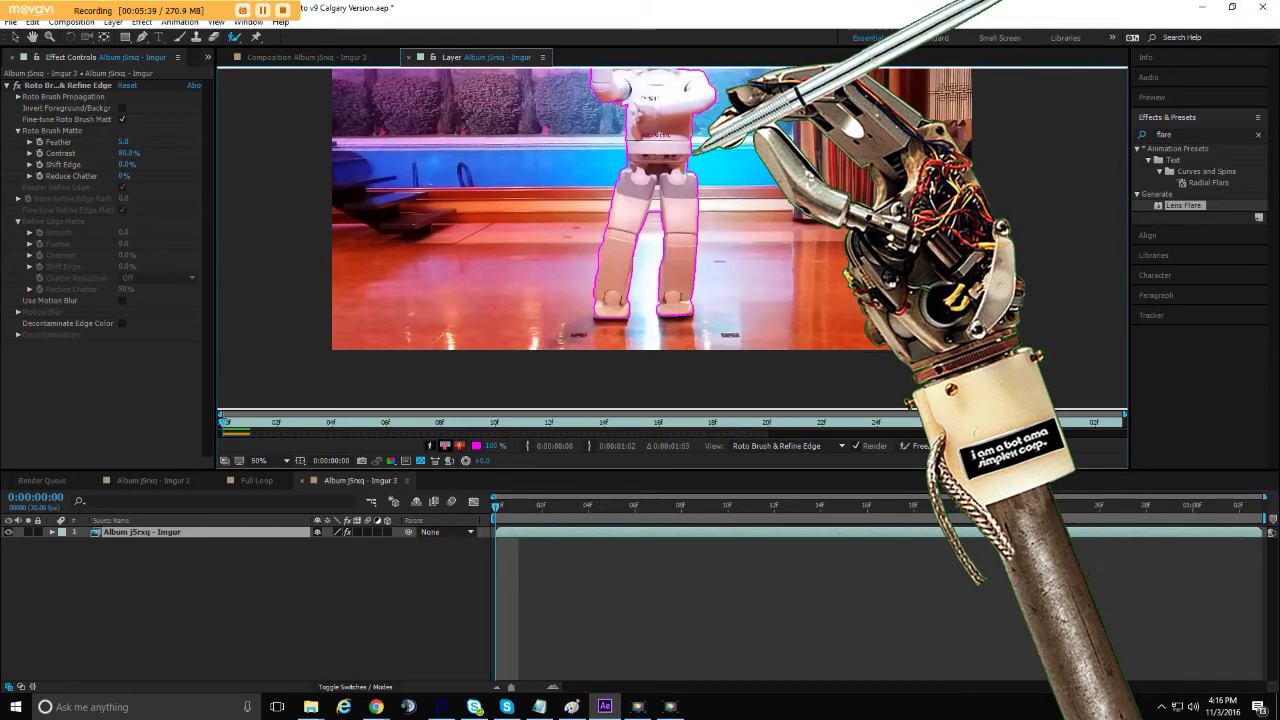
Exclude the background between the robot's raised arm and head from the Roto Brush selection, and collapse the layer's properties
left_click_drag(683, 139, 686, 216)
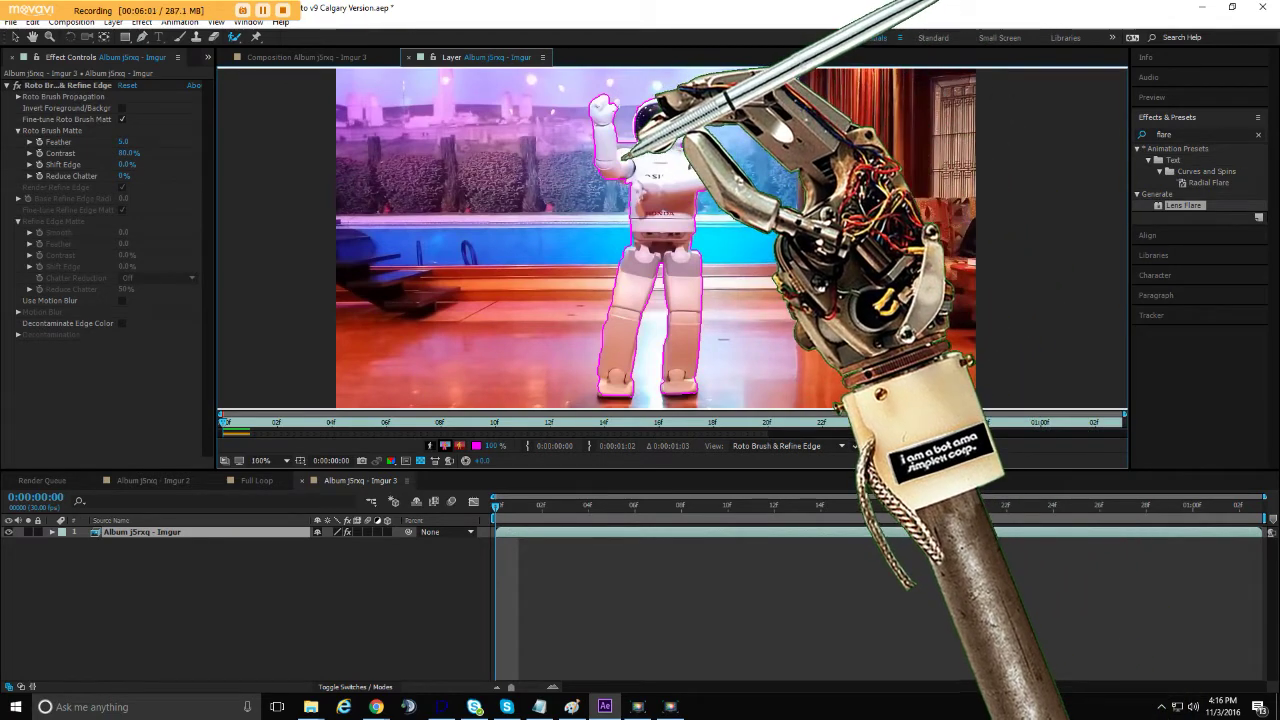
scroll(622, 158, "up", 2)
left_click_drag(626, 153, 636, 410)
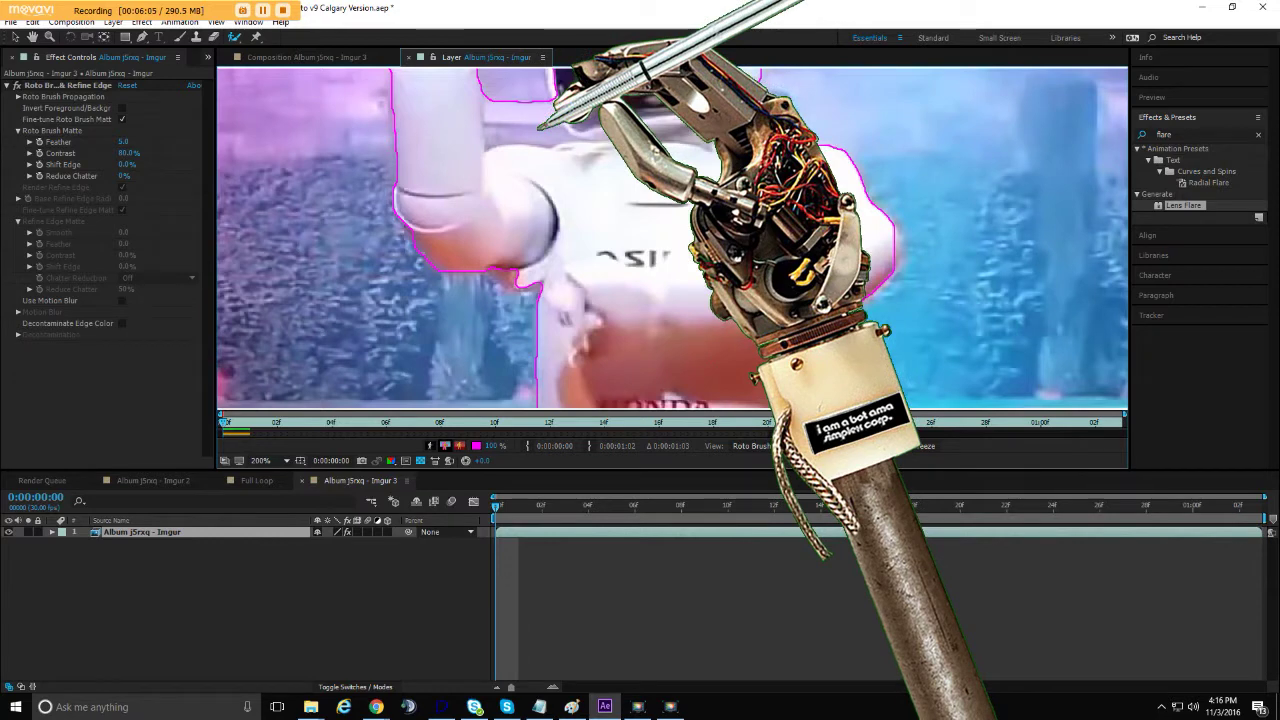
mouse_move(497, 103)
left_mouse_down()
mouse_move(499, 124)
mouse_move(552, 124)
left_mouse_up()
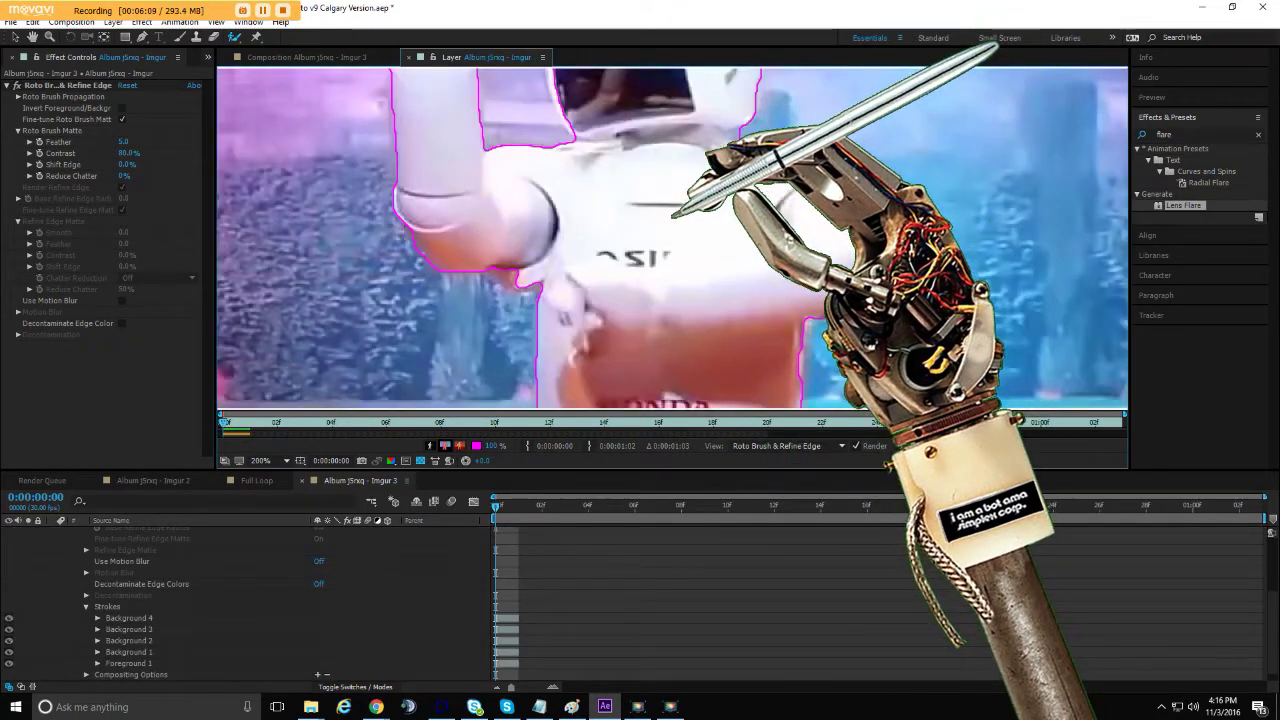
scroll(686, 200, "down", 2)
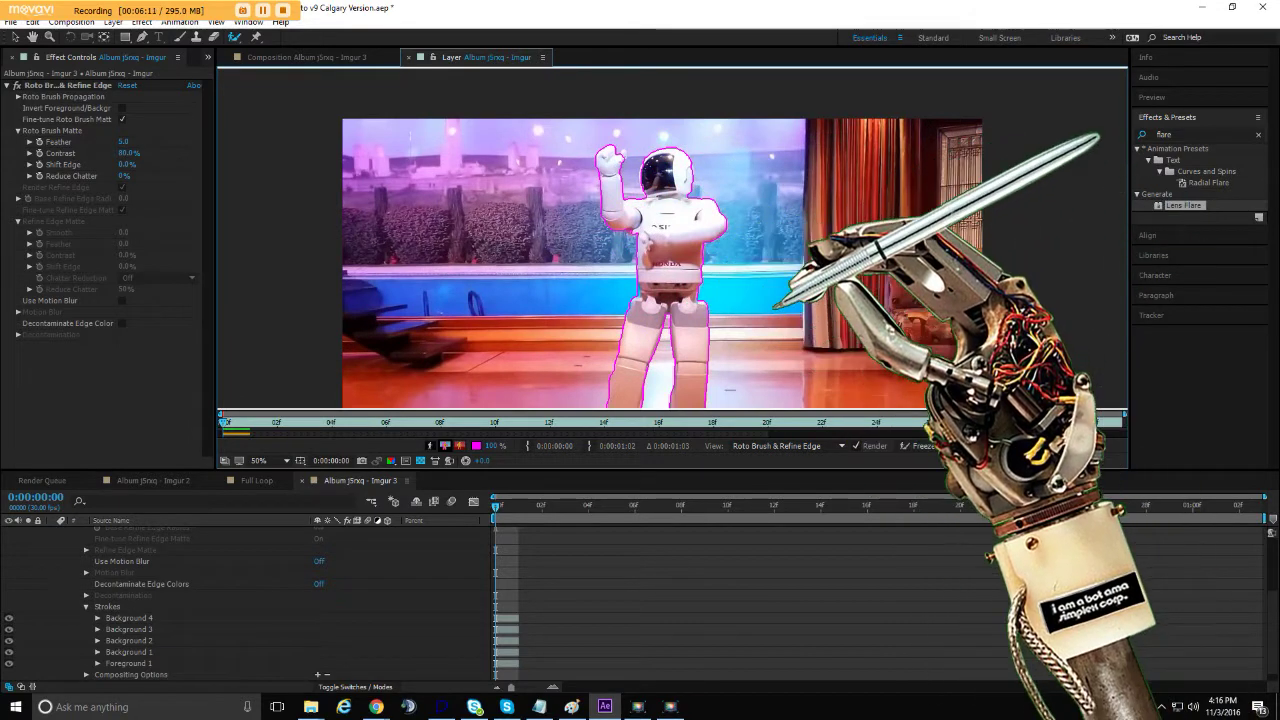
scroll(624, 131, "down", 2)
left_click_drag(624, 131, 643, 143)
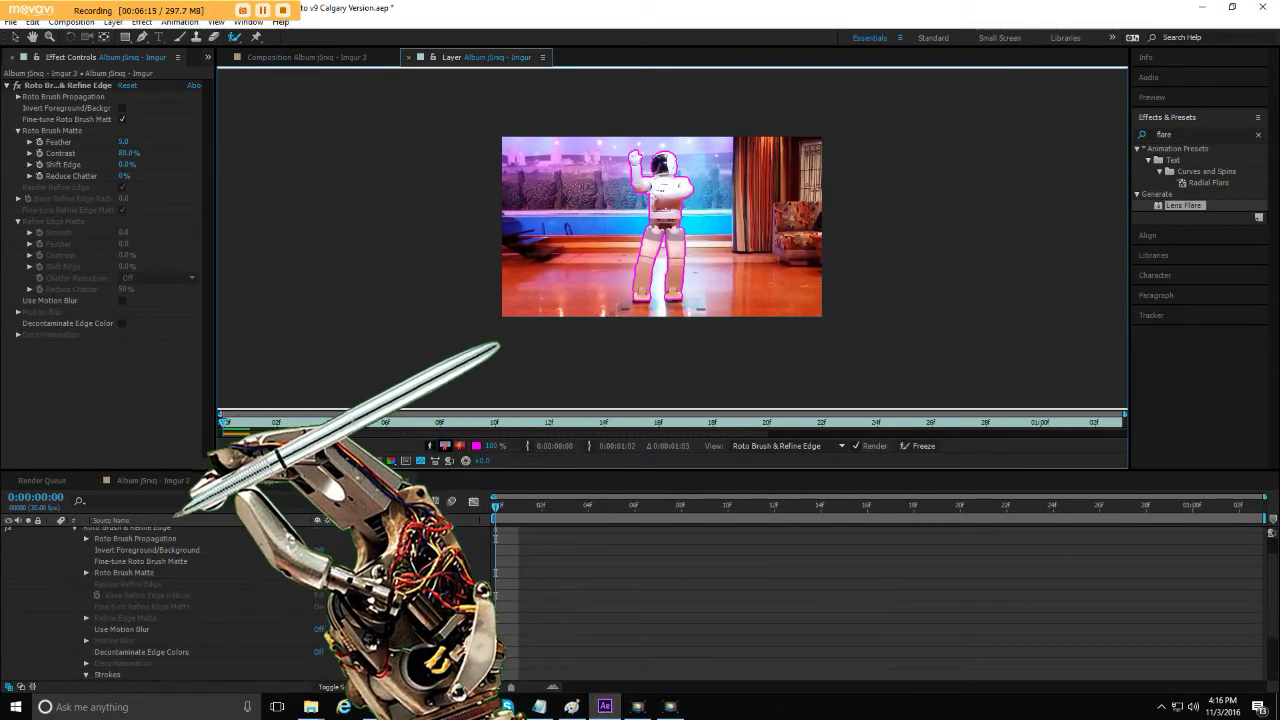
scroll(250, 600, "up", 5)
left_click(52, 532)
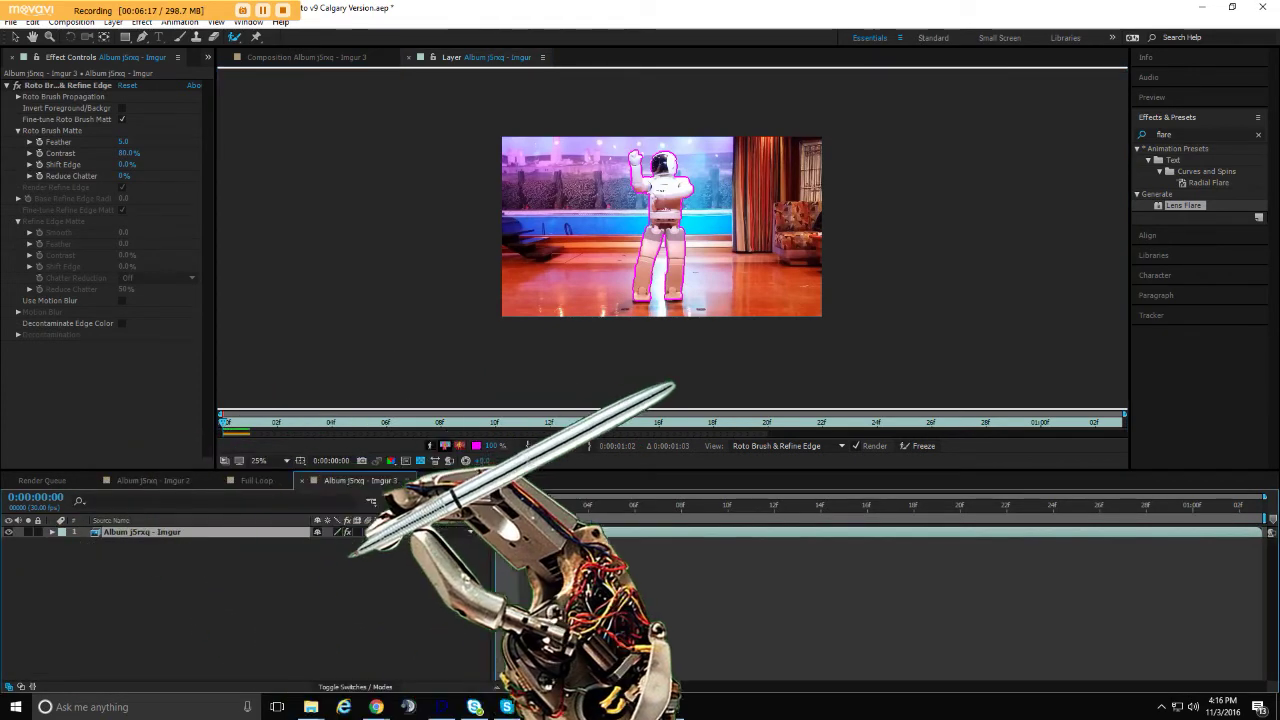
Propagate the Roto Brush selection through the sequence to 0:00:00:28 and preview the cut-out robot in its composition
left_click(538, 505)
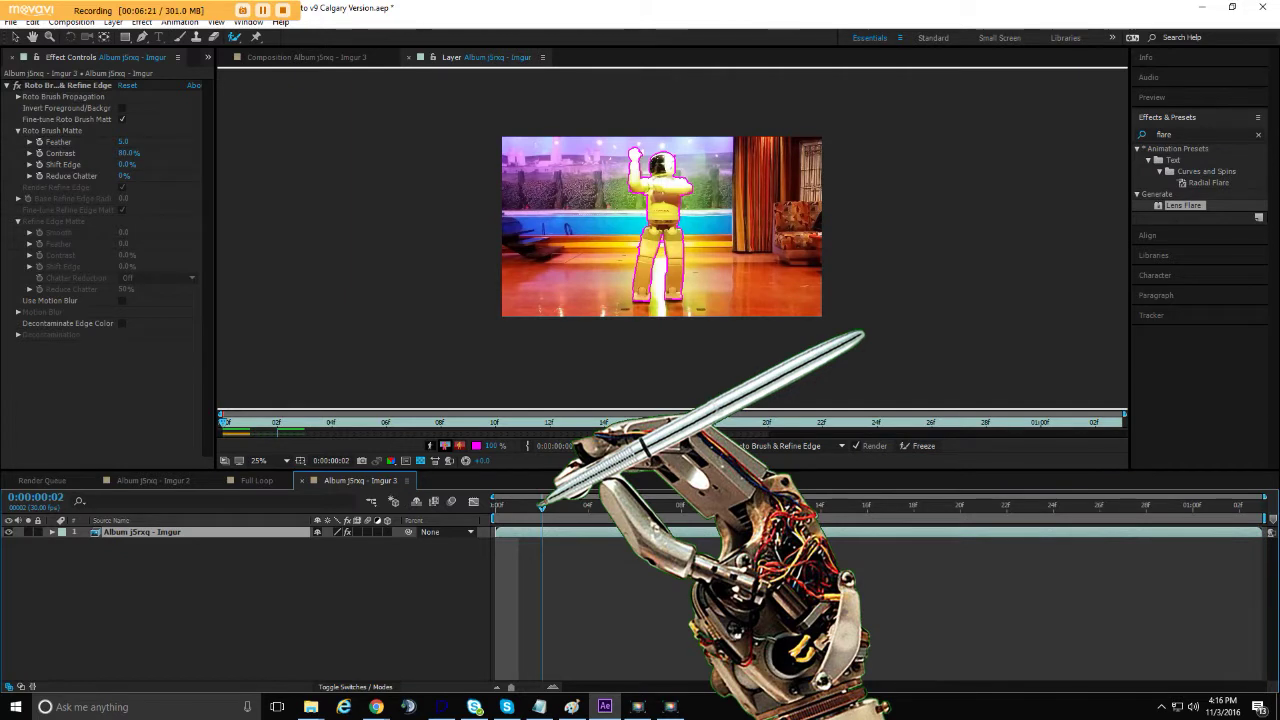
left_click(564, 505)
left_click(588, 505)
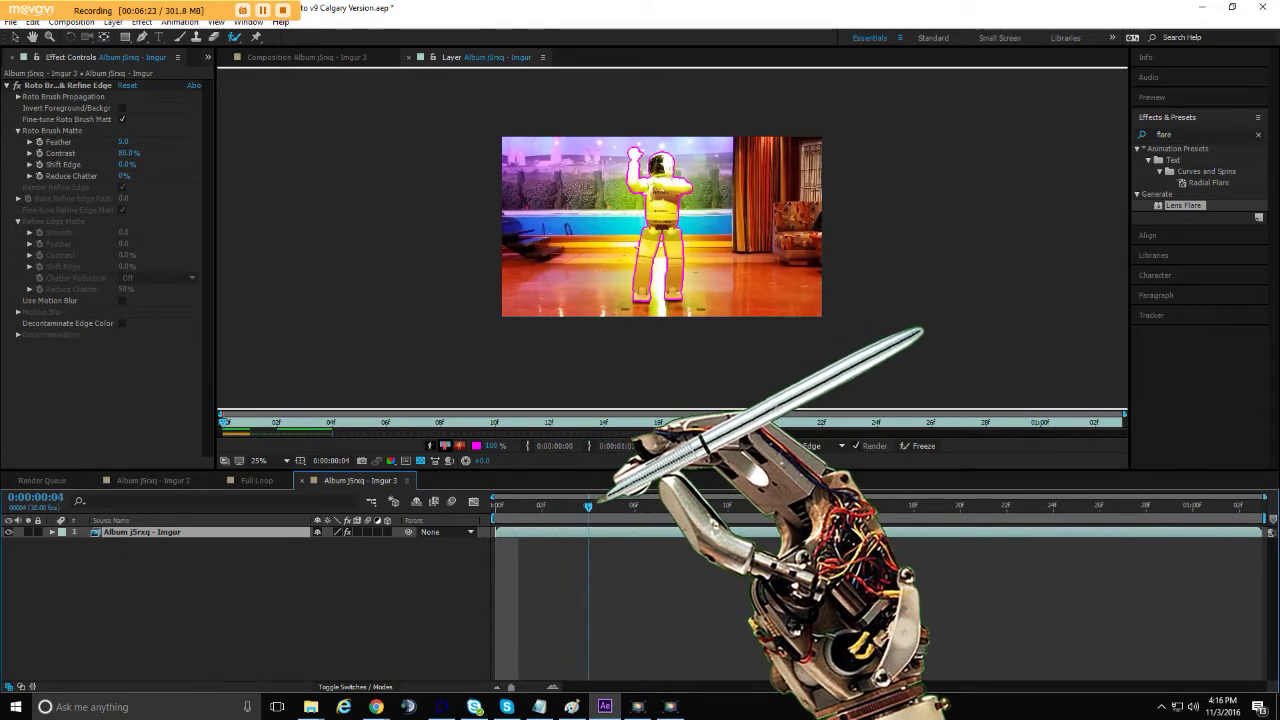
left_click_drag(606, 509, 818, 513)
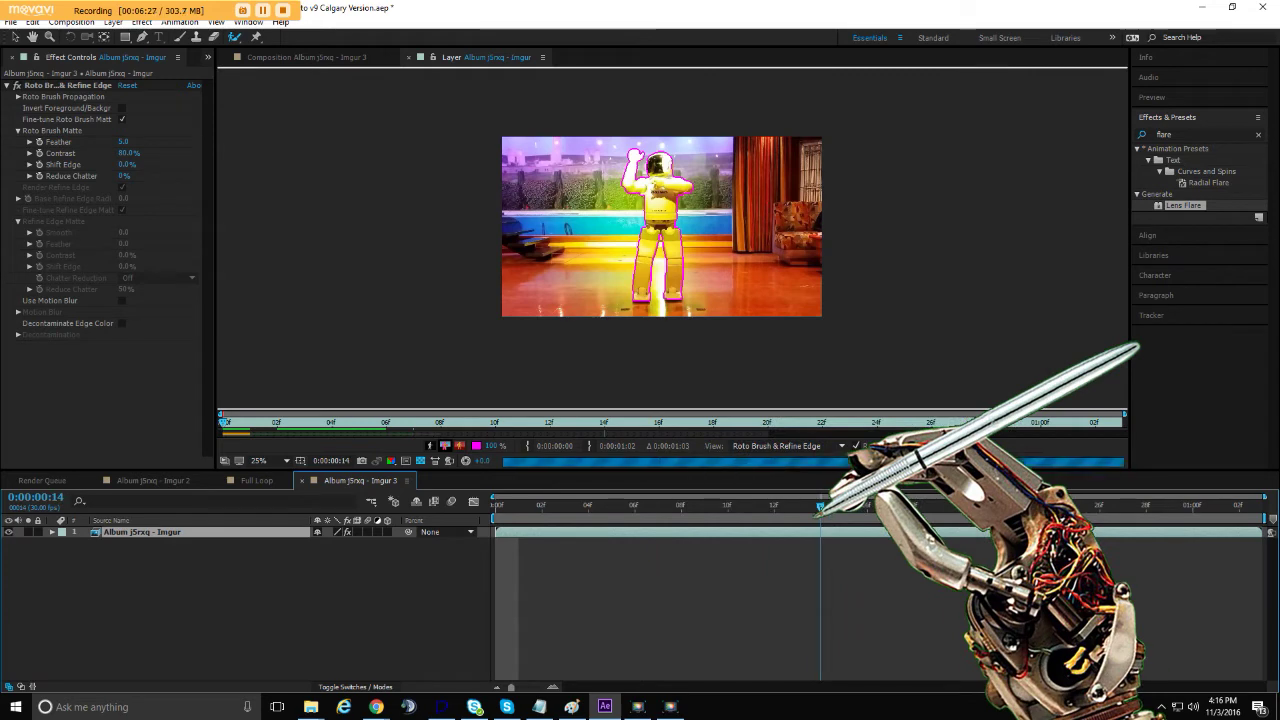
key("space")
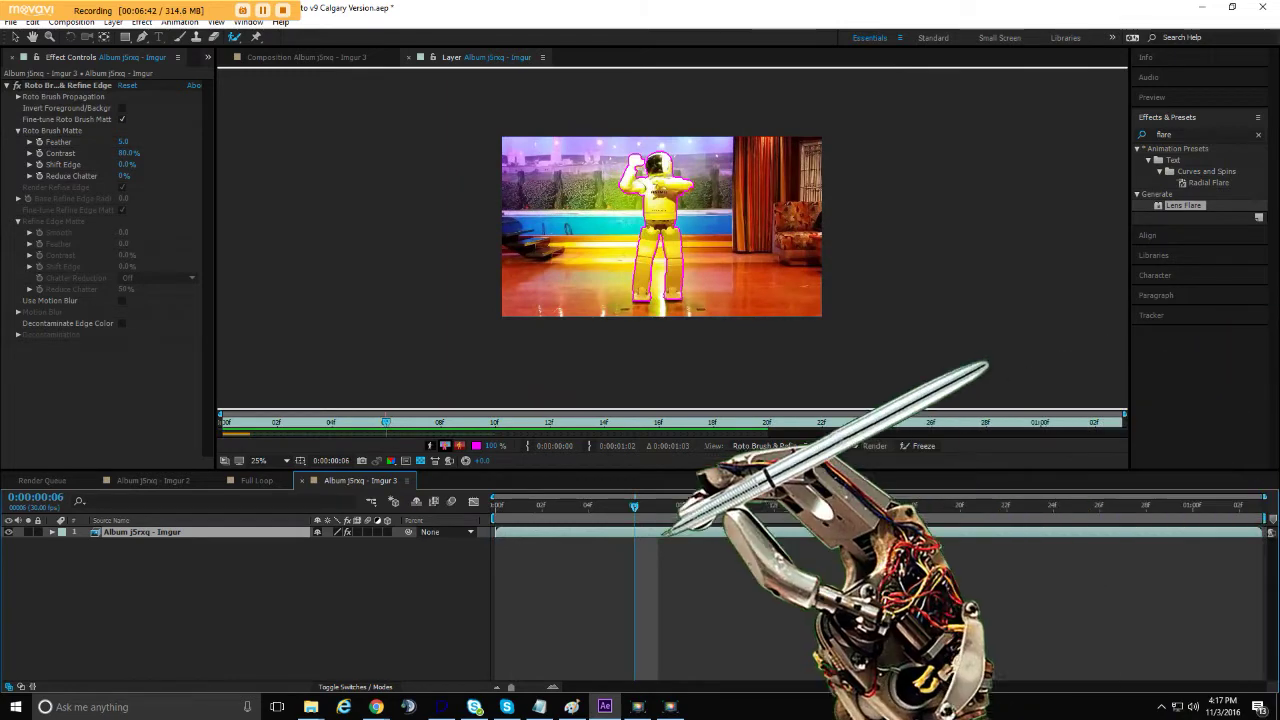
left_click(634, 505)
left_click_drag(634, 505, 674, 505)
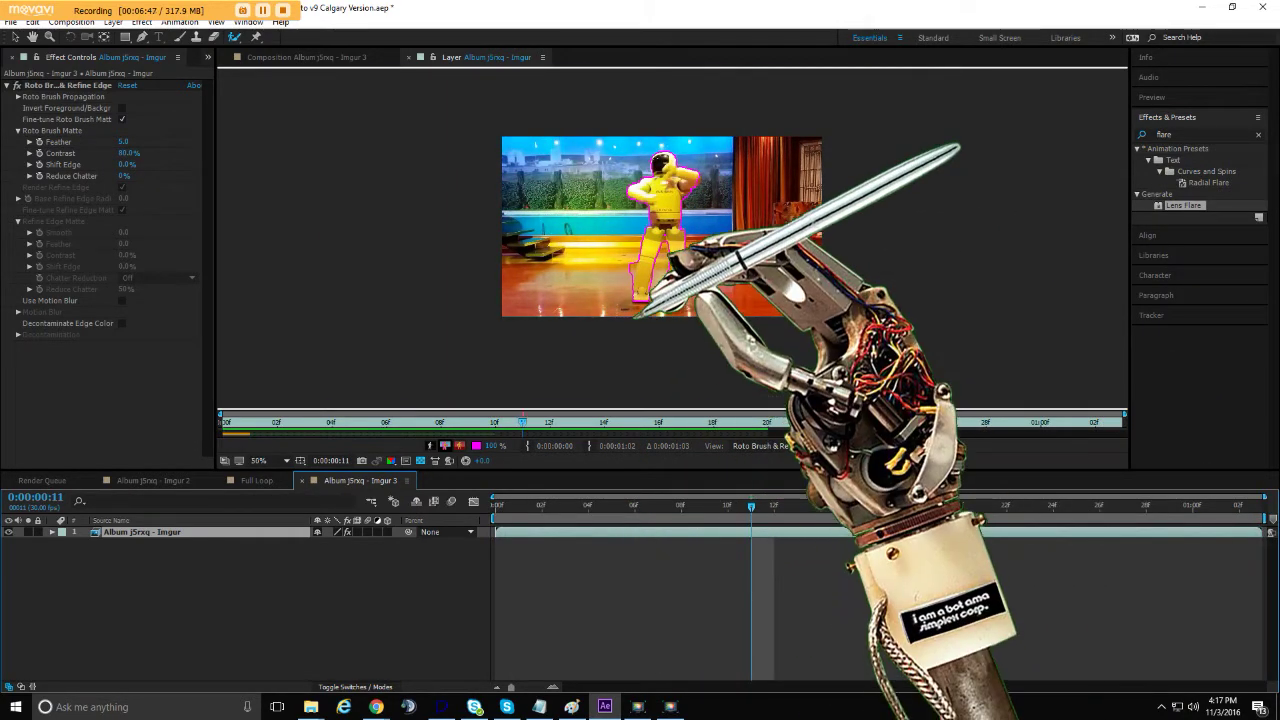
key("period")
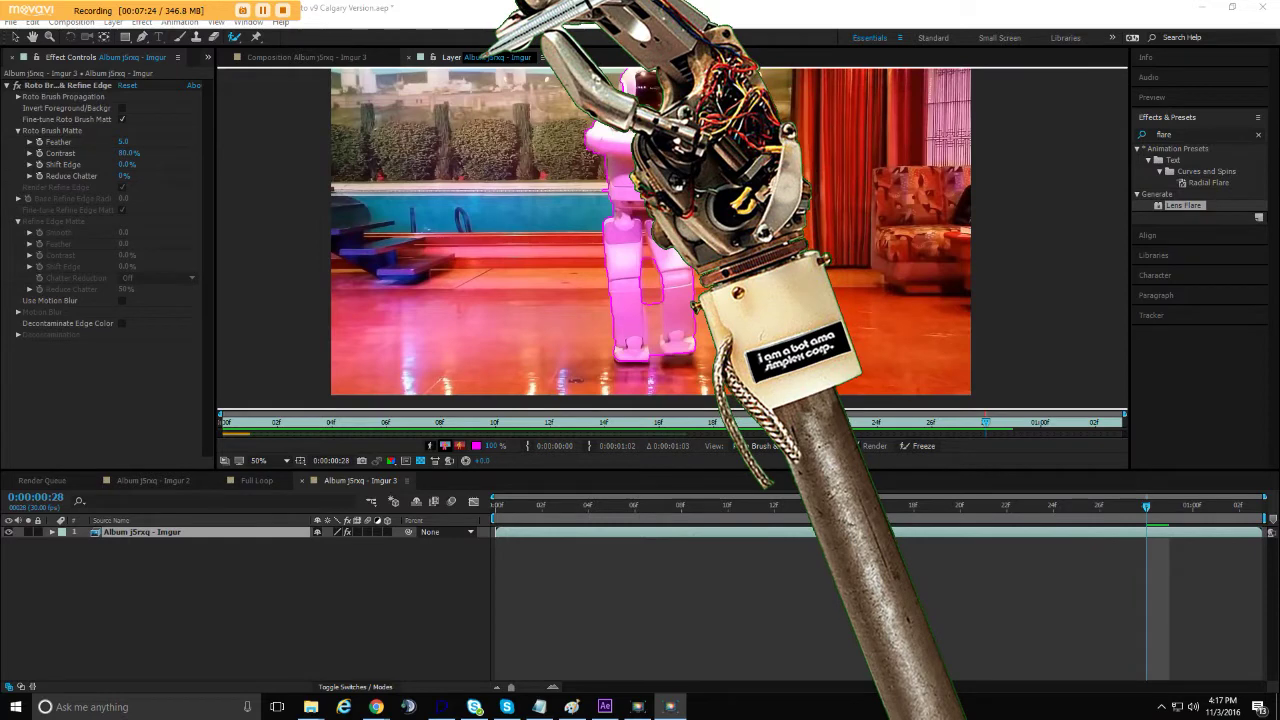
left_click(288, 56)
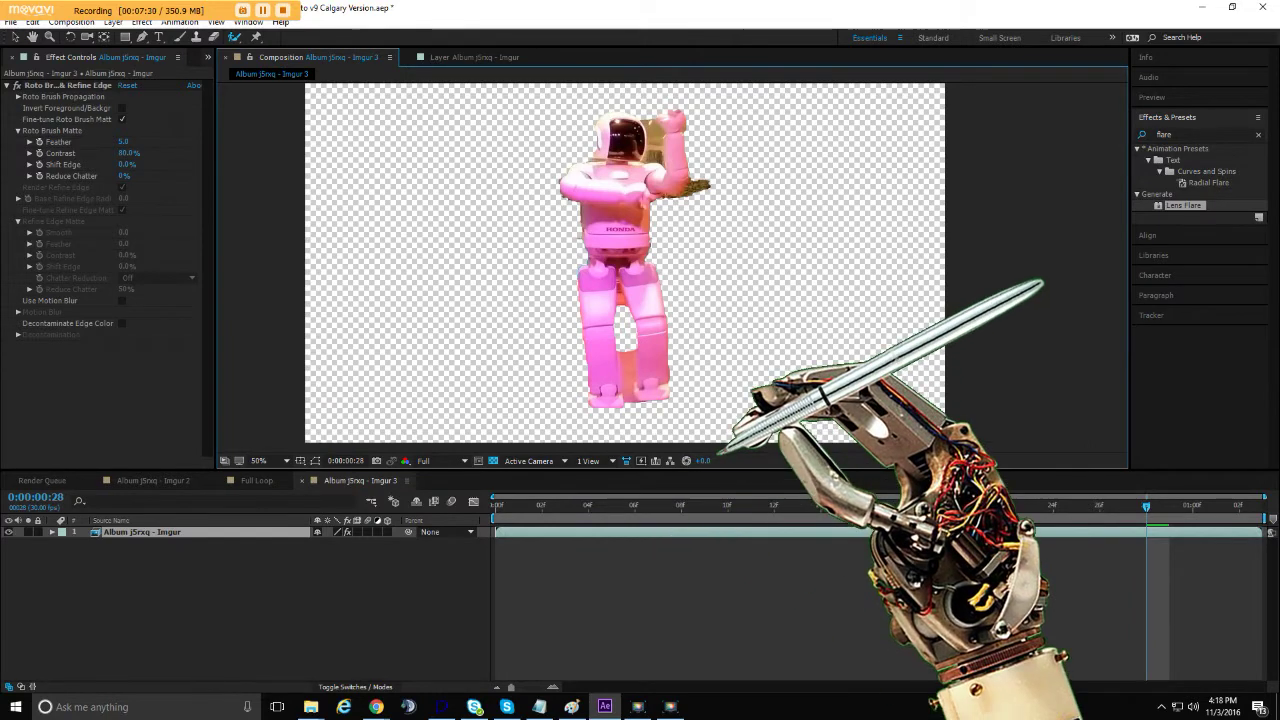
key("space")
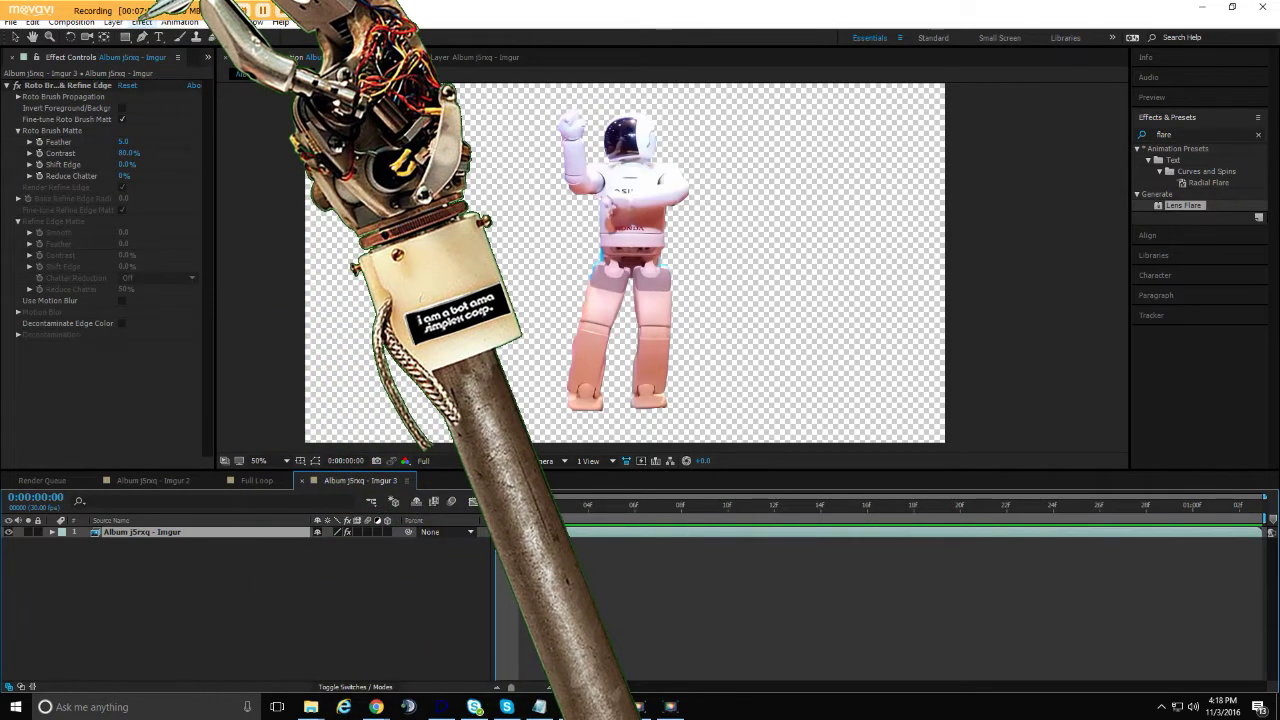
Add a Hue/Saturation effect to the robot layer with Master Saturation at -100, preview it and return to the first frame
key("alt+t")
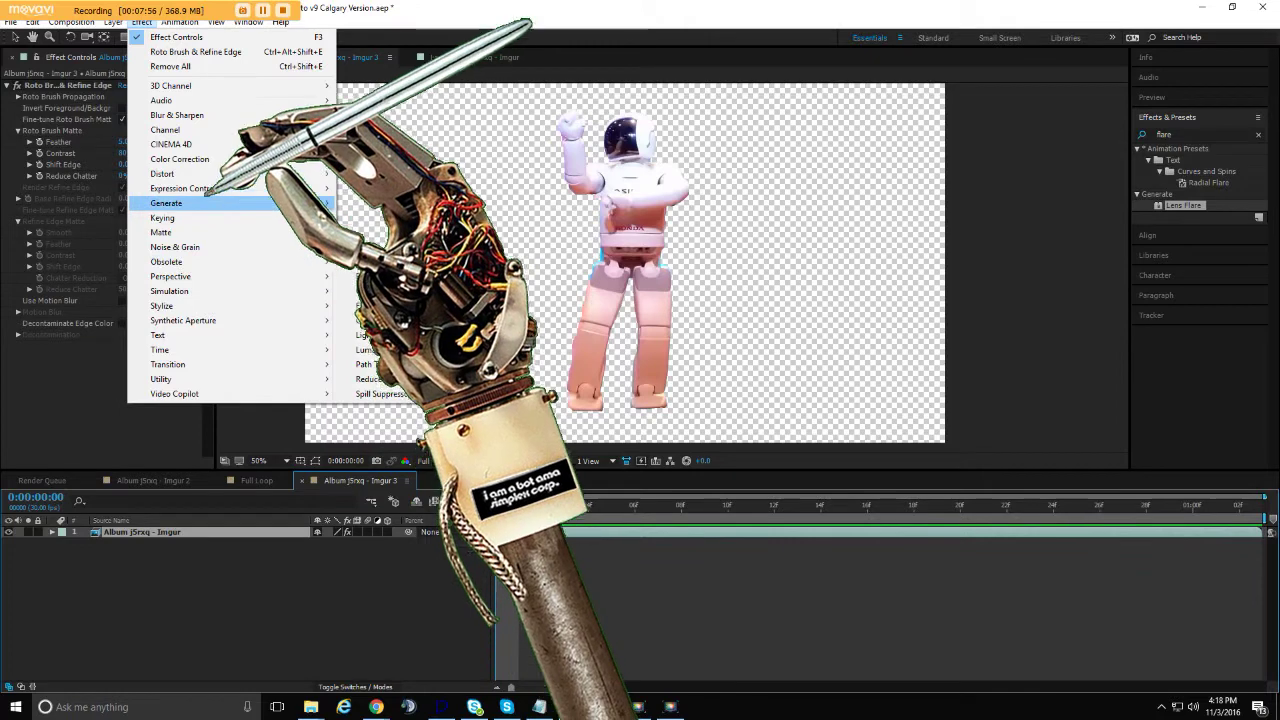
mouse_move(200, 159)
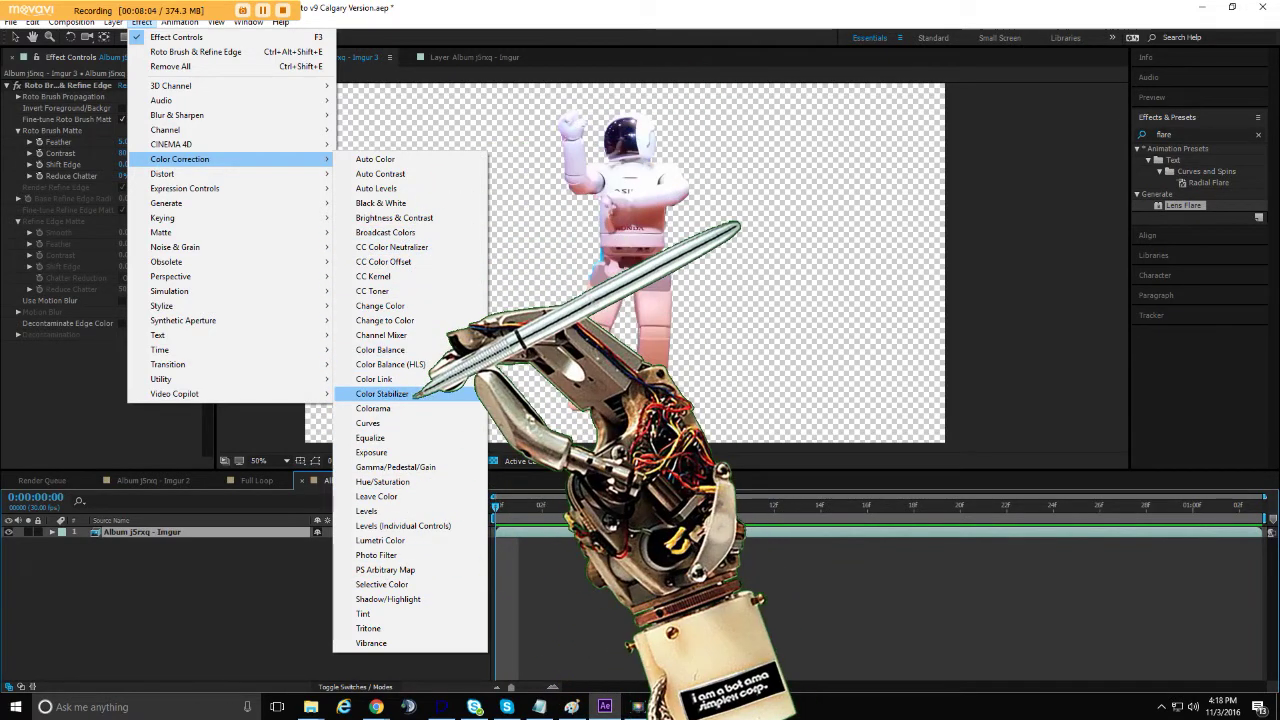
left_click(415, 481)
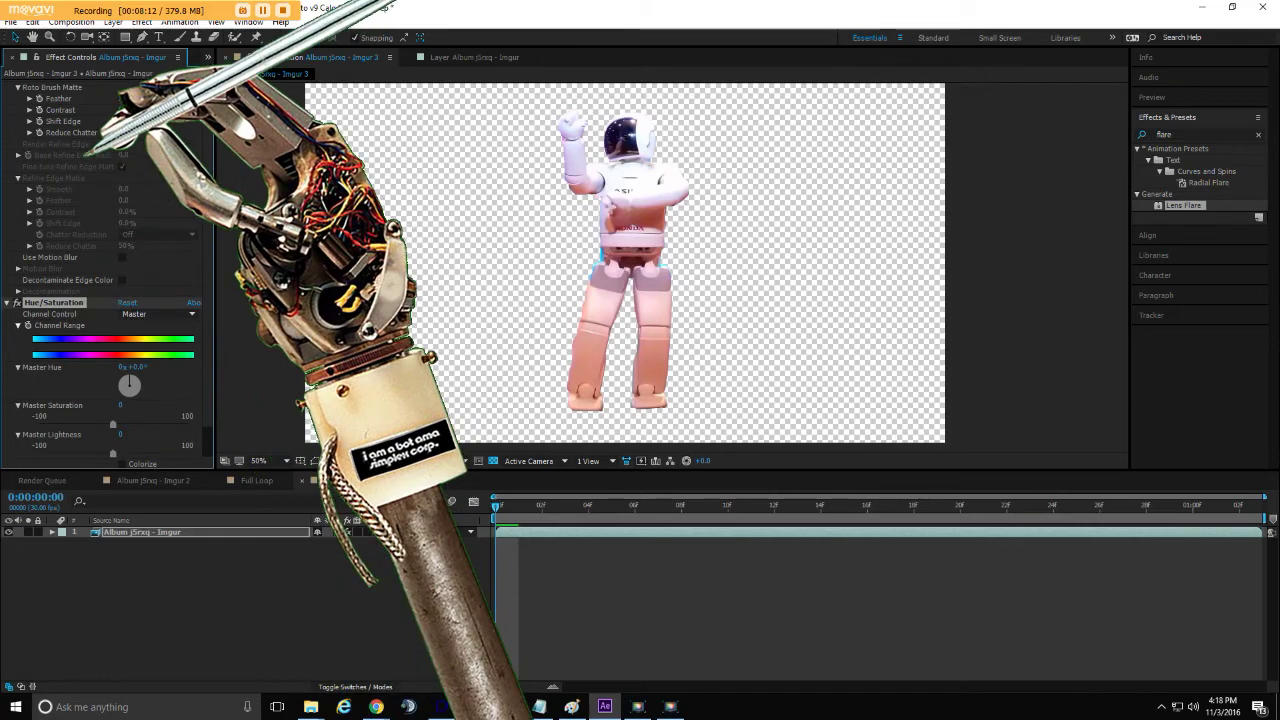
left_click_drag(172, 466, 171, 494)
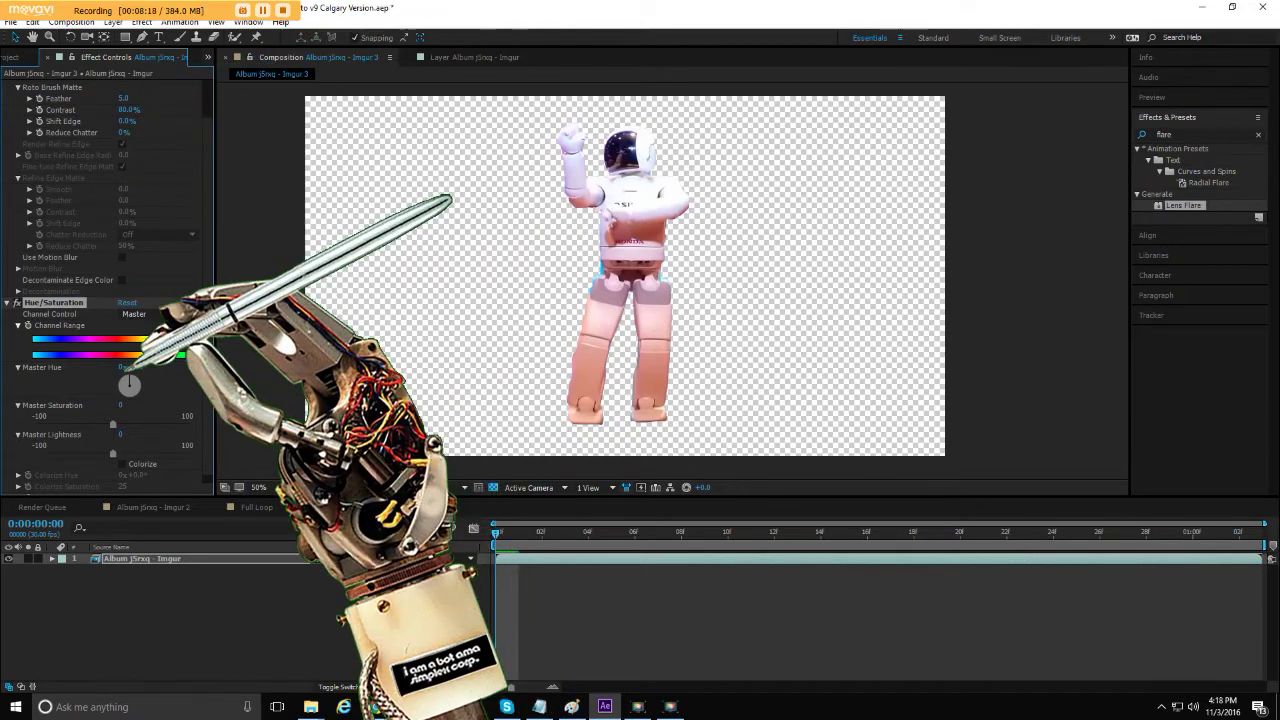
left_click_drag(116, 422, 38, 422)
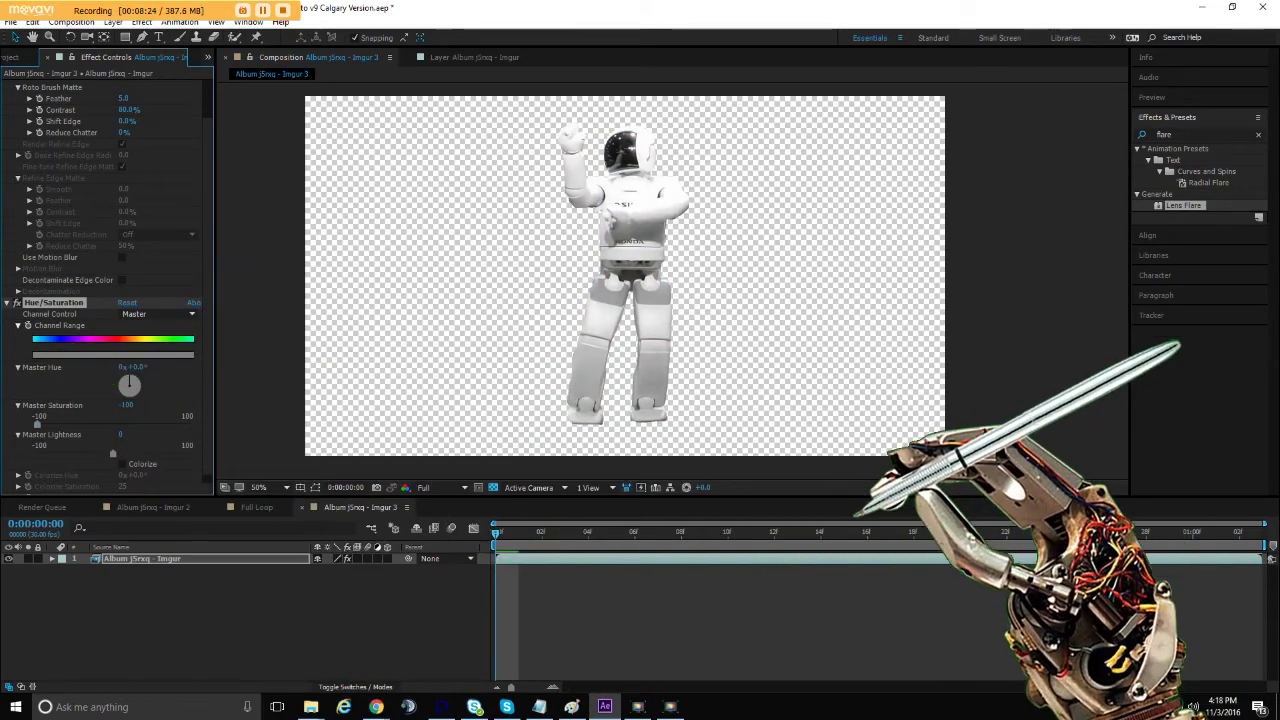
key("space")
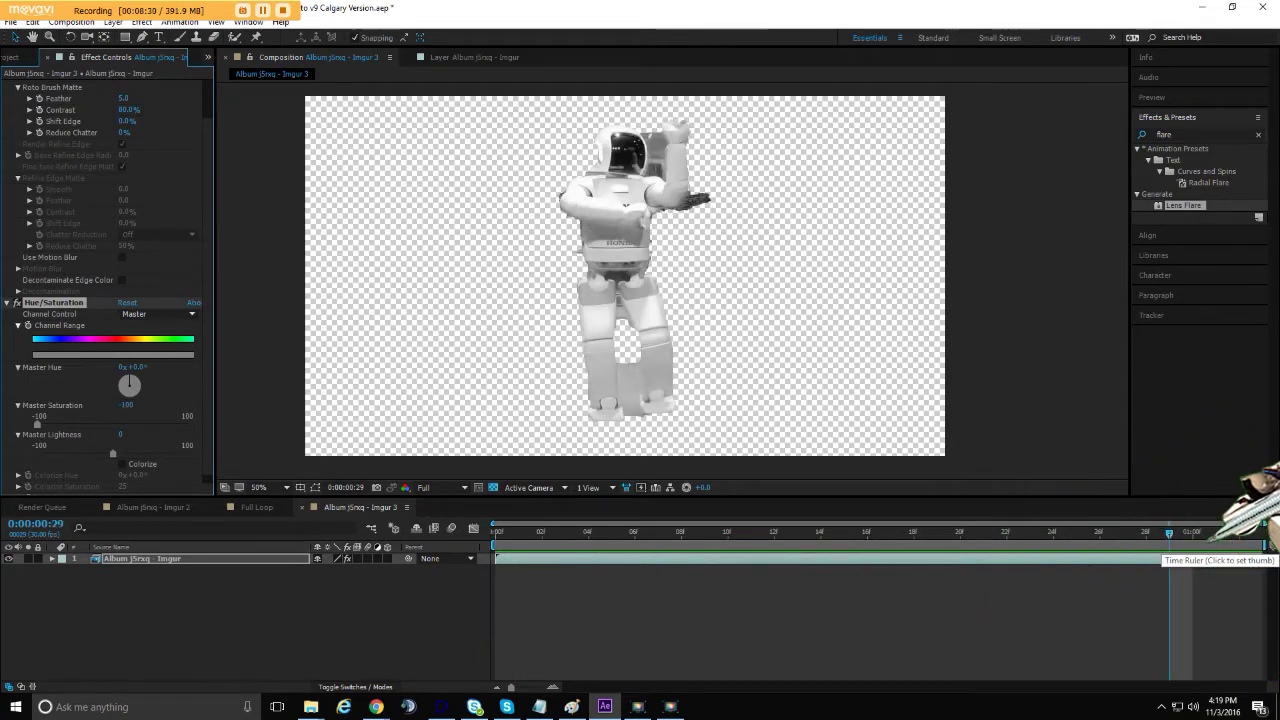
left_click_drag(1170, 533, 453, 531)
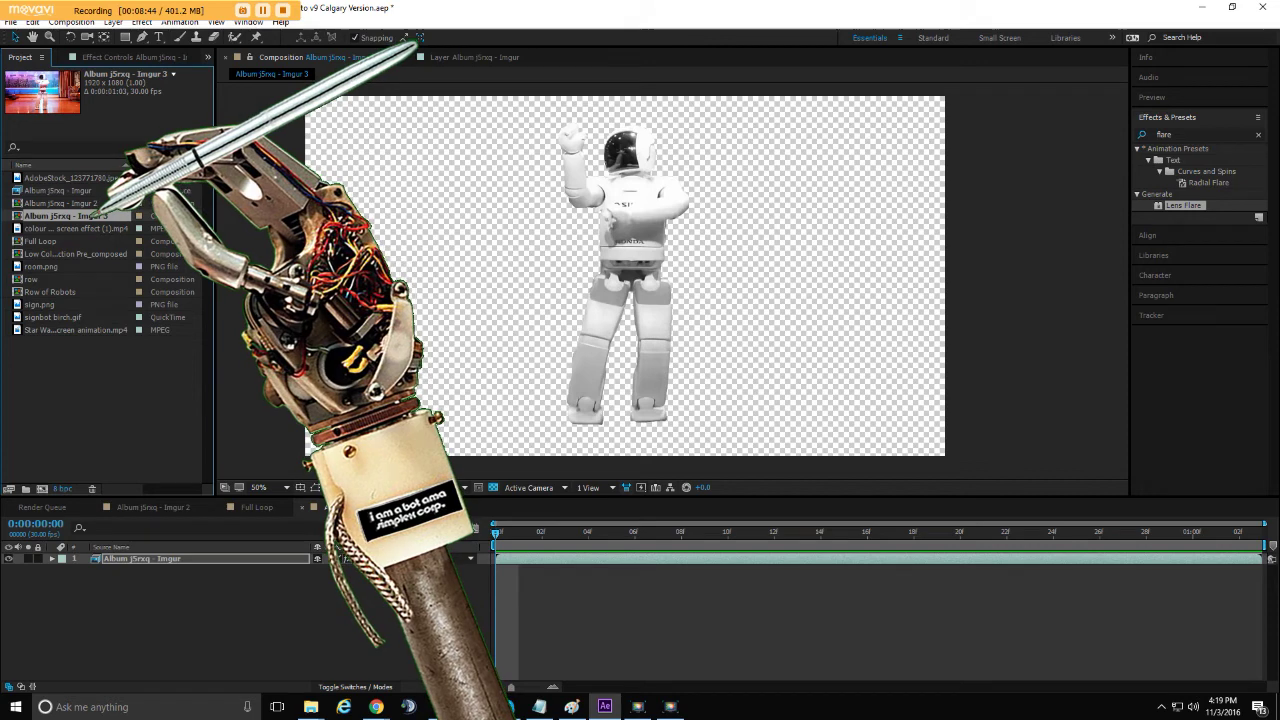
Create a new composition from Album j5rxq - Imgur 3 and scrub through it to 0:00:01:02
key("ctrl+d")
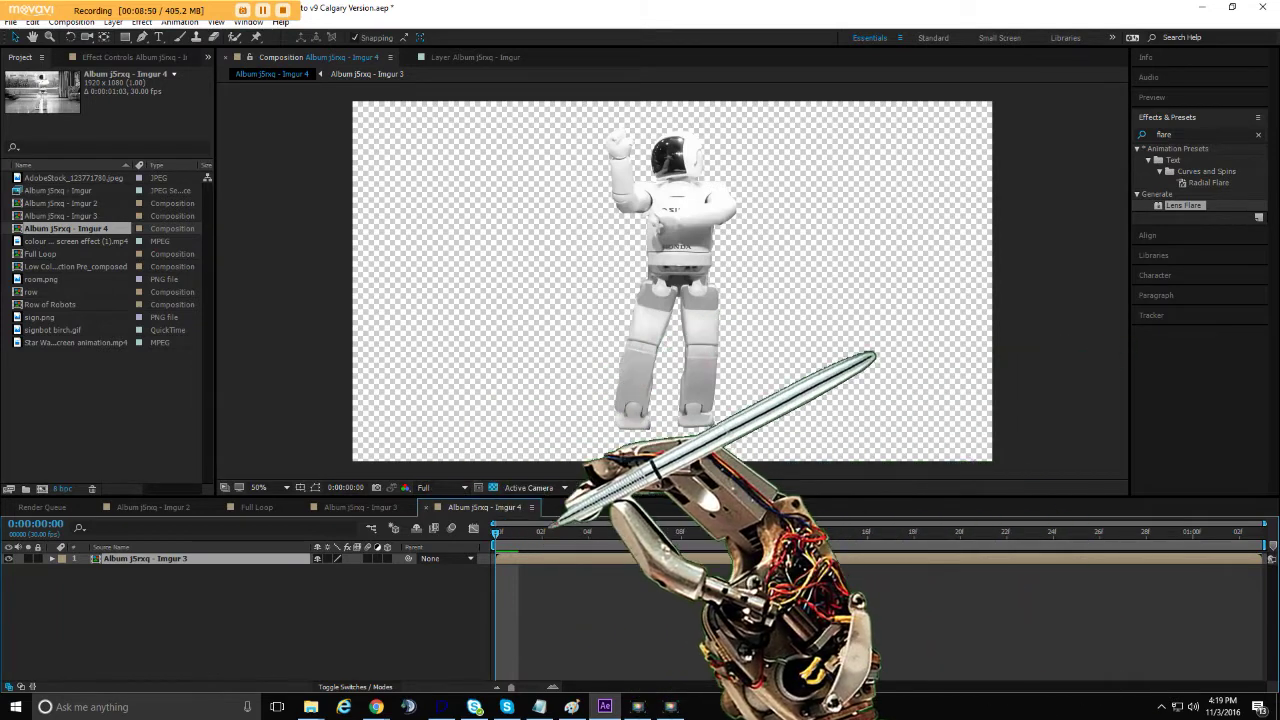
left_click(517, 531)
left_click_drag(517, 531, 1265, 531)
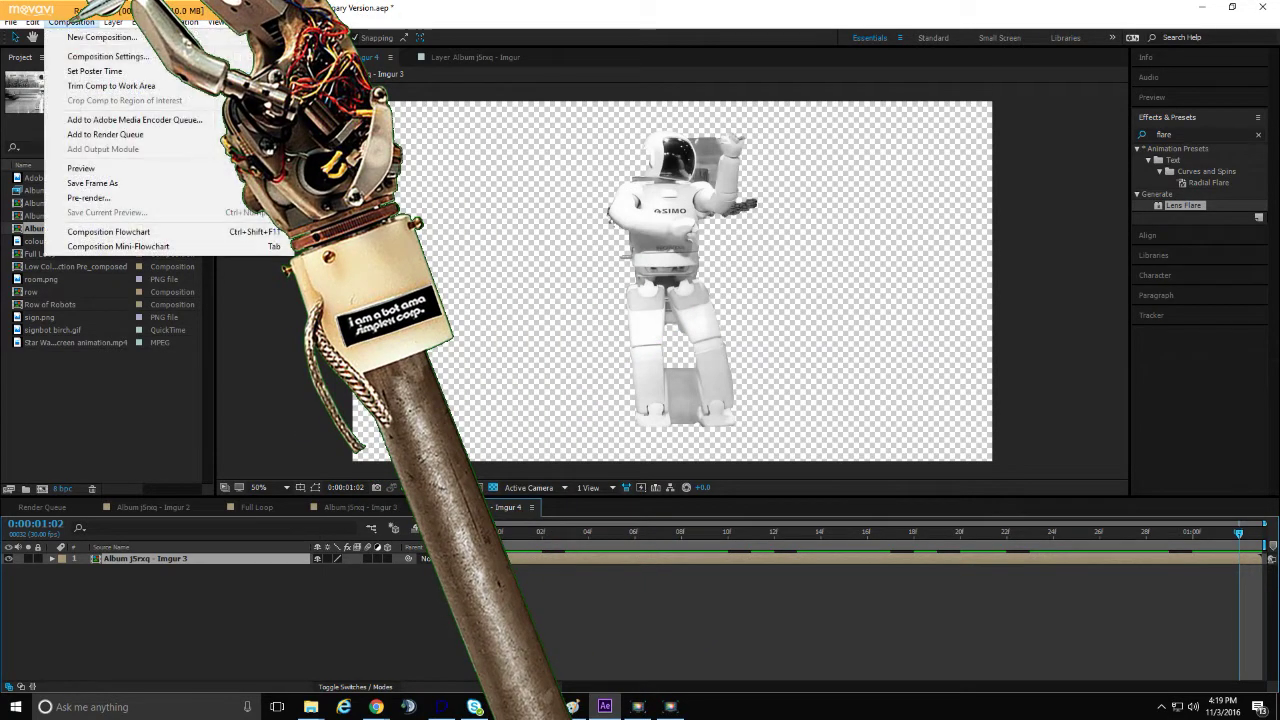
Set the Album j5rxq - Imgur 4 composition's duration to 0:00:02:04
left_click(107, 56)
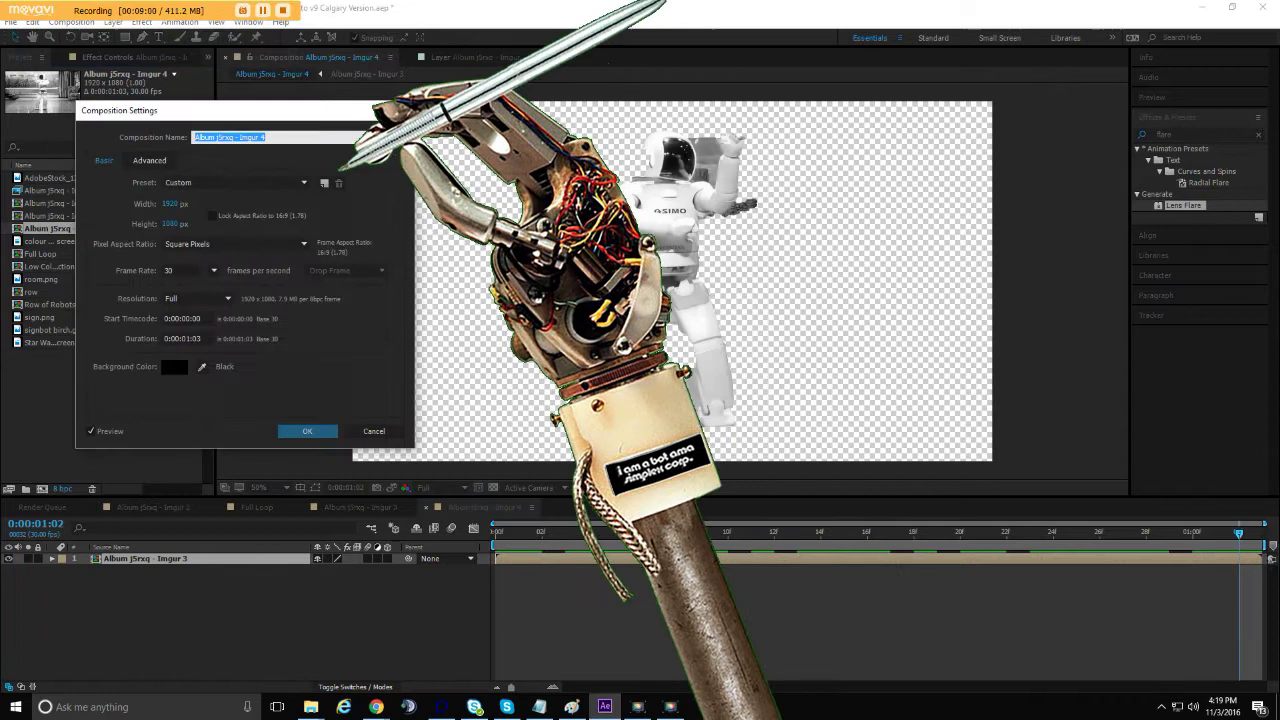
left_click(185, 338)
double_click(198, 338)
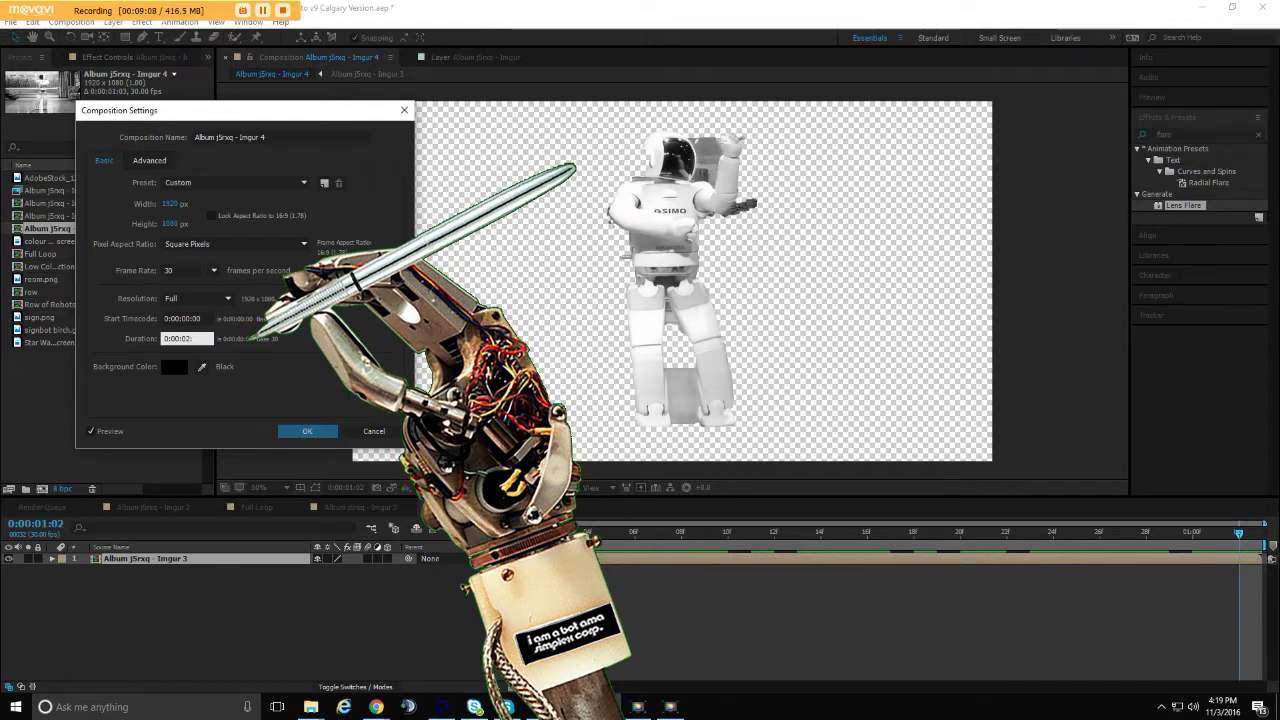
type("4")
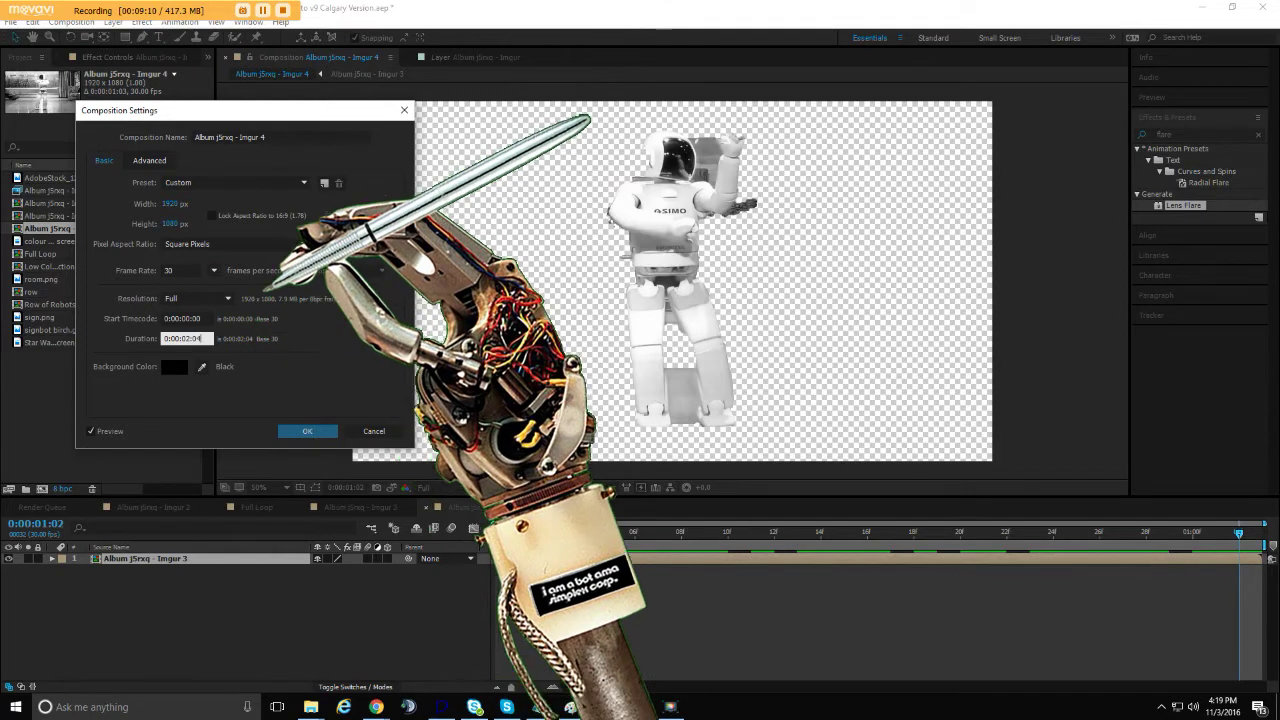
left_click(307, 431)
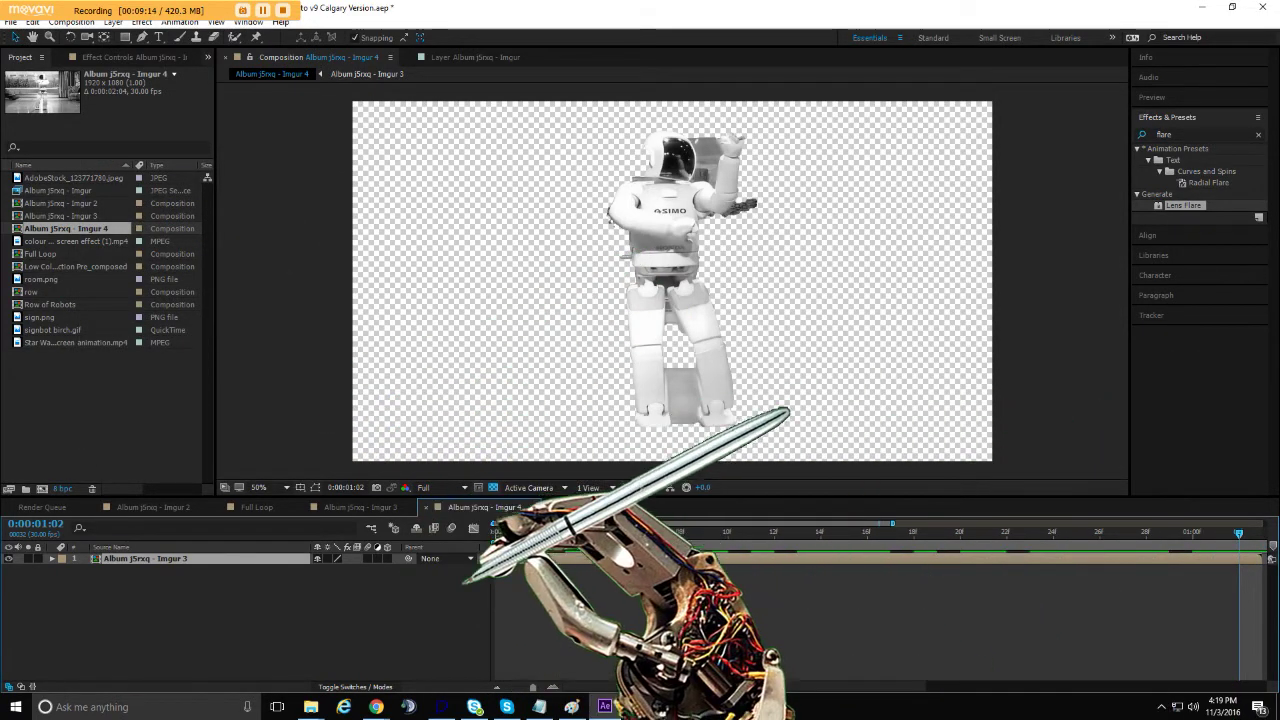
Duplicate the Album j5rxq - Imgur 3 layer and shift the upper copy to start at 0:00:01:03, where the original ends
left_click_drag(536, 683, 511, 686)
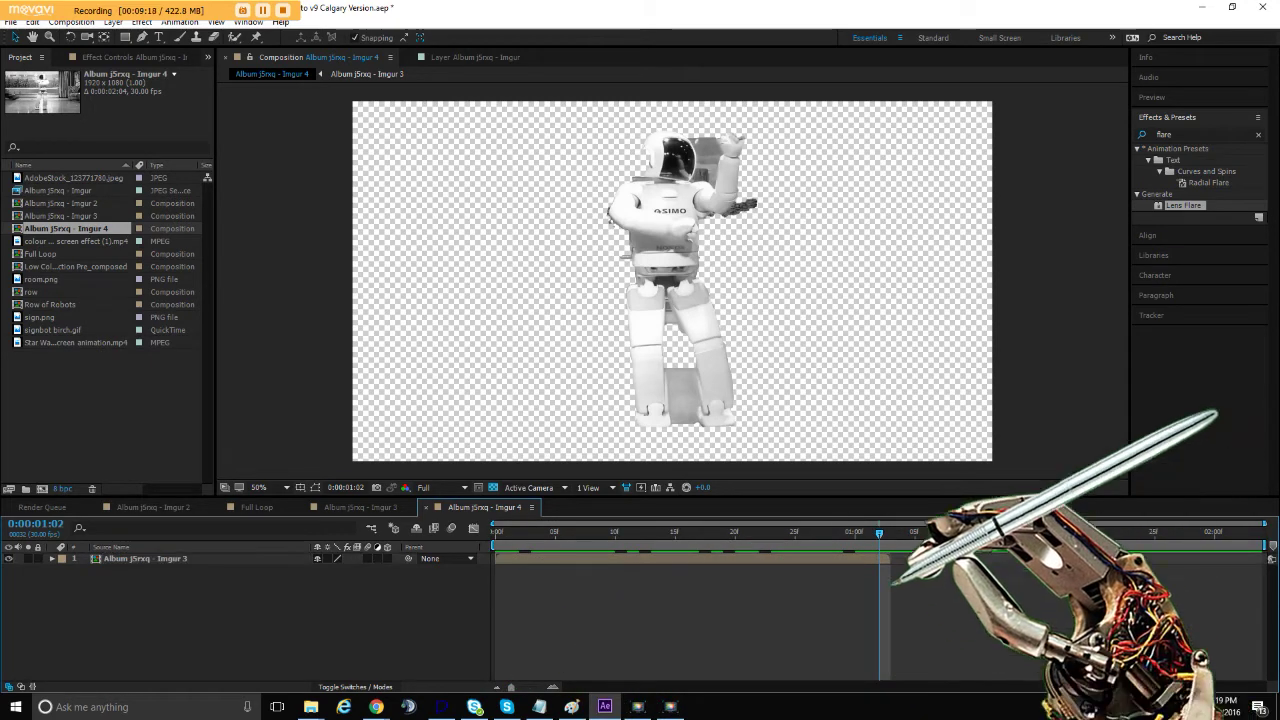
left_click(830, 557)
left_click(890, 531)
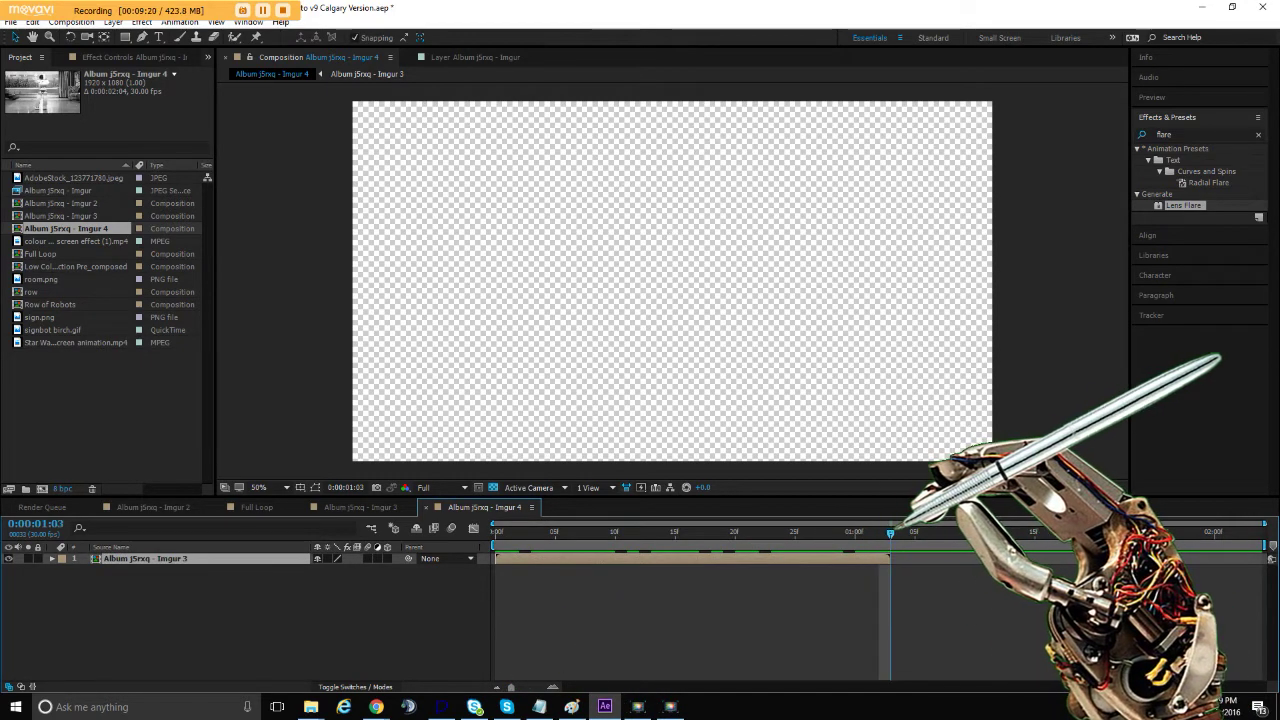
left_click_drag(891, 531, 460, 372)
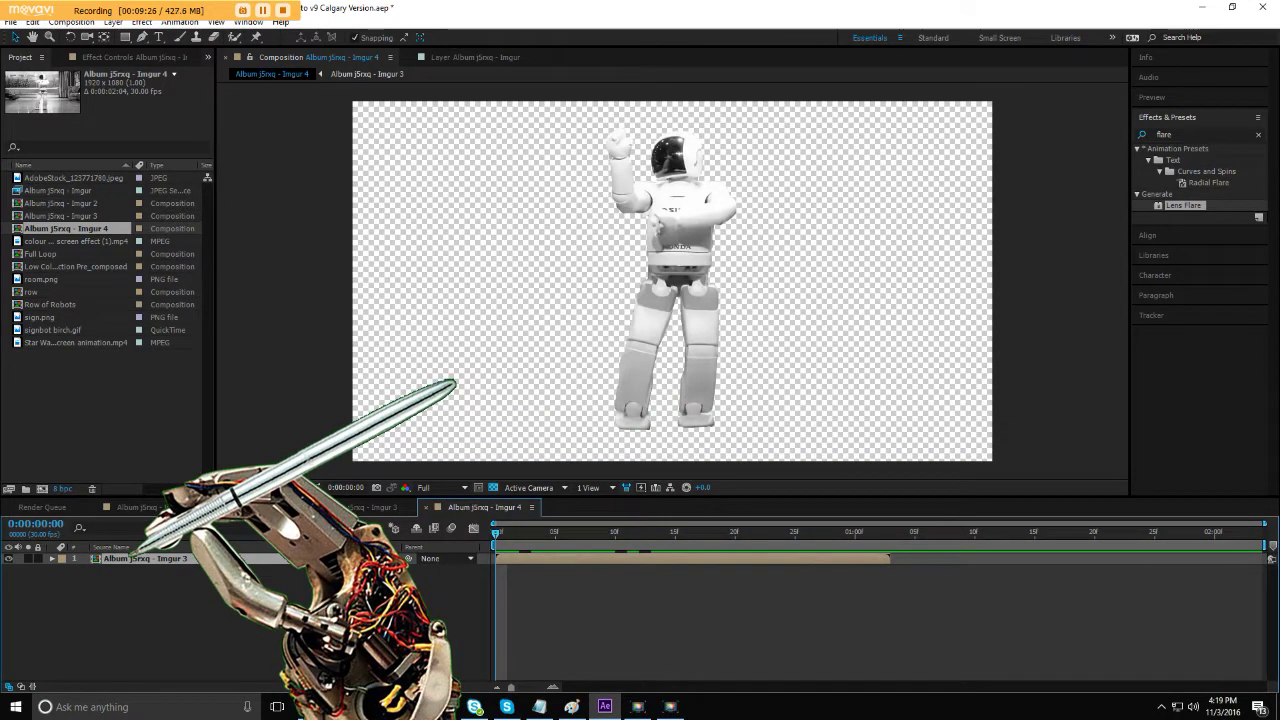
key("ctrl+d")
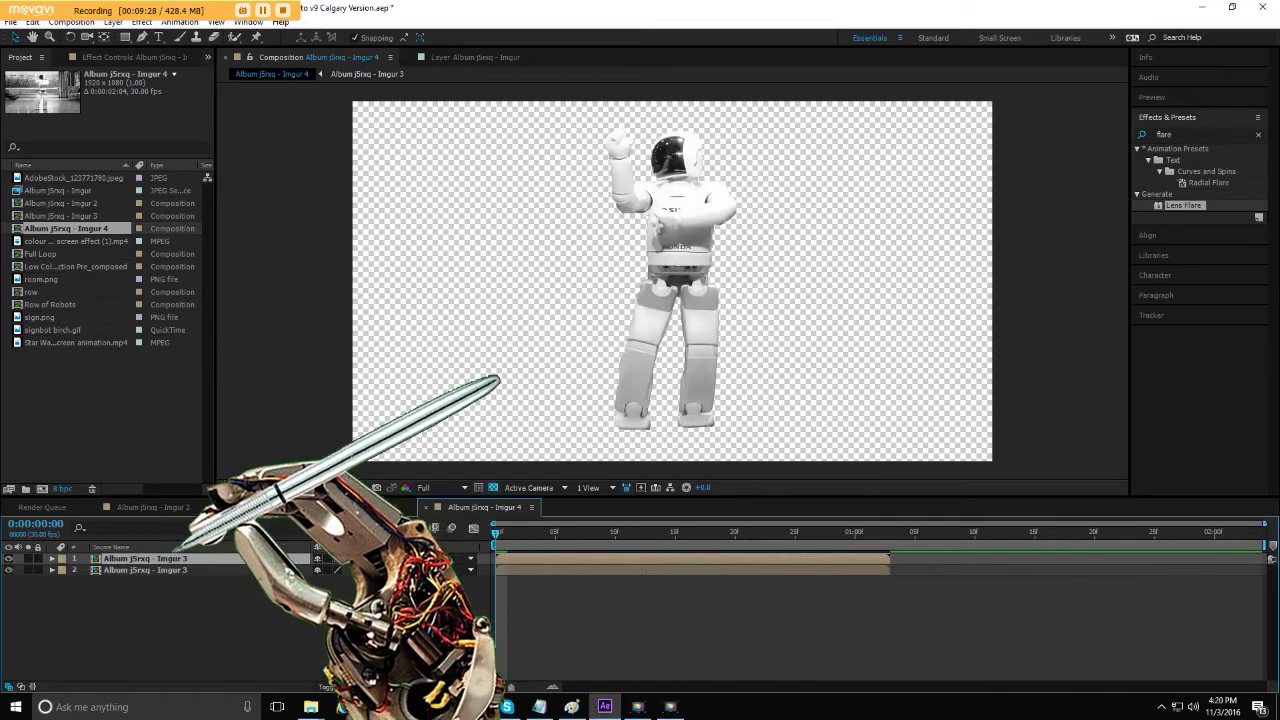
left_click(145, 569)
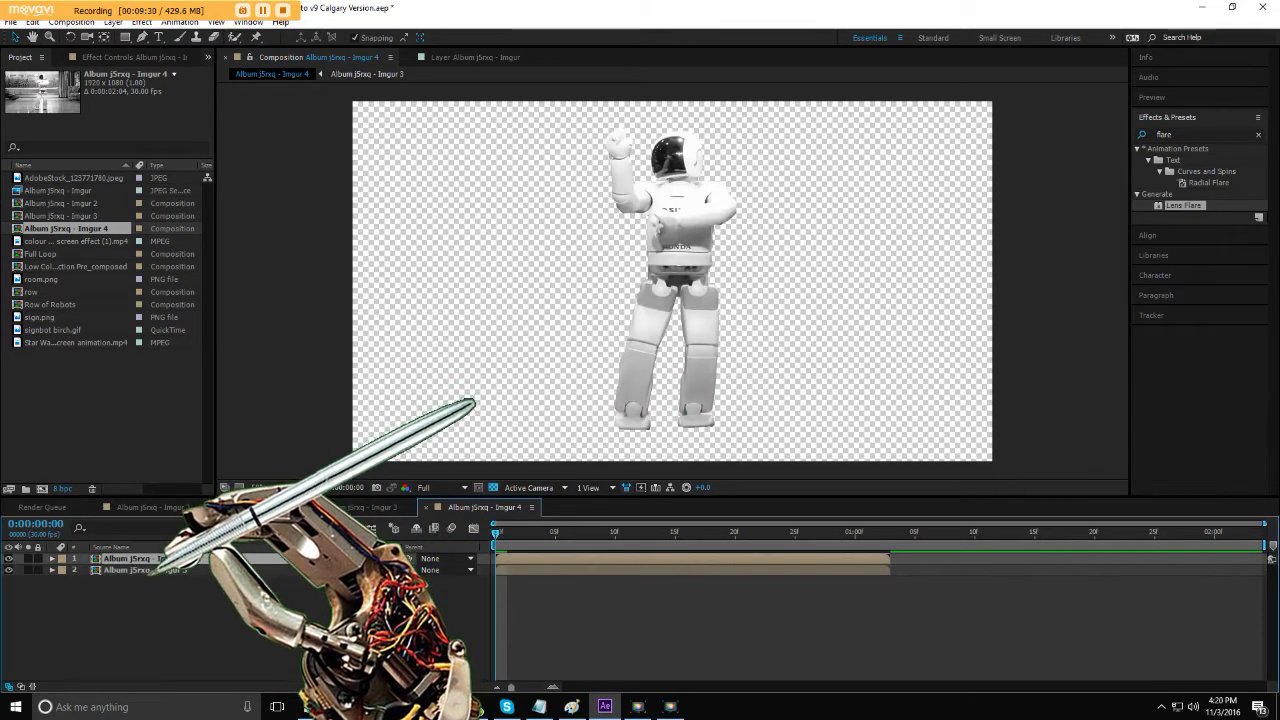
left_click(166, 557)
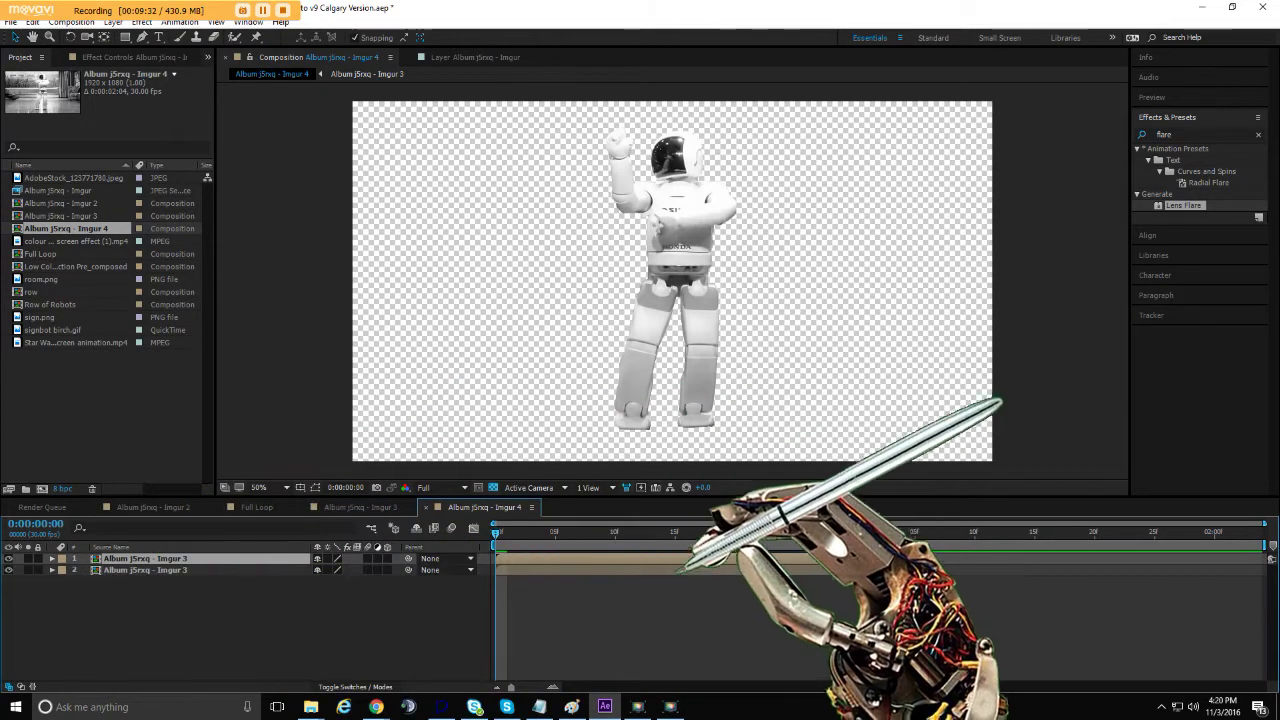
left_click_drag(586, 558, 983, 558)
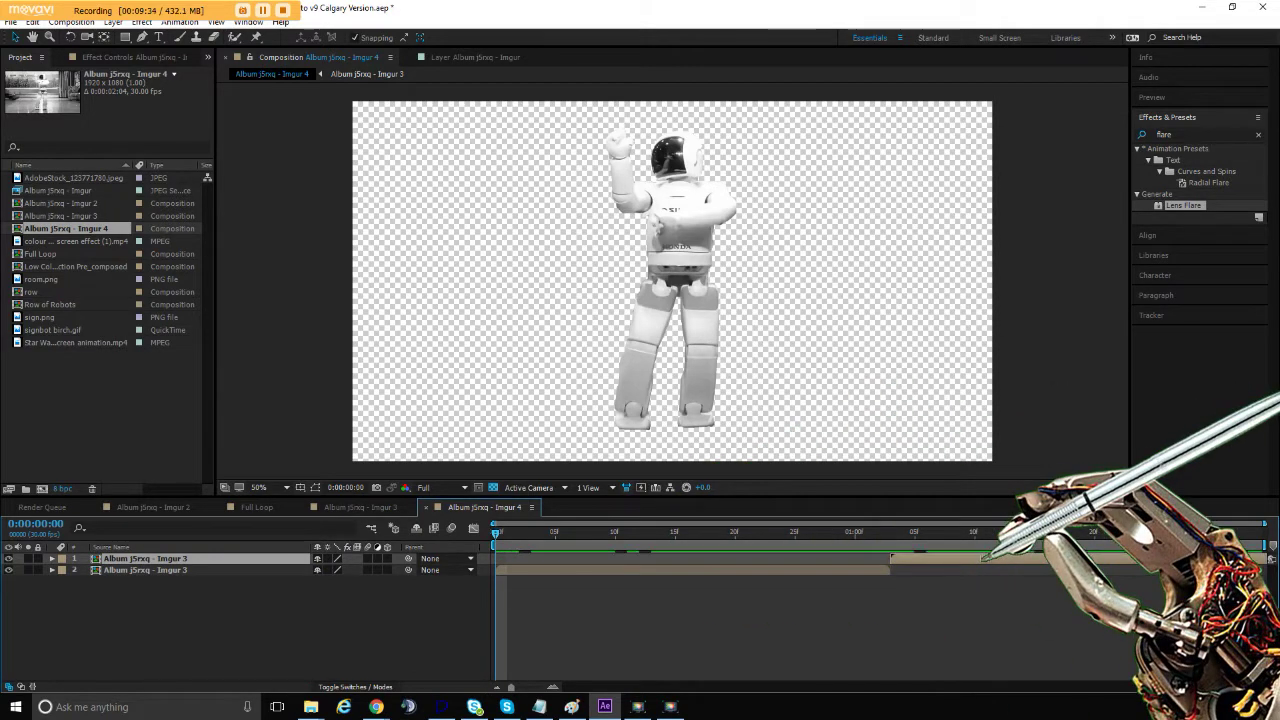
Preview the two-layer loop, time-reverse the upper robot layer, and play and scrub through the forward-and-back dance
key("space")
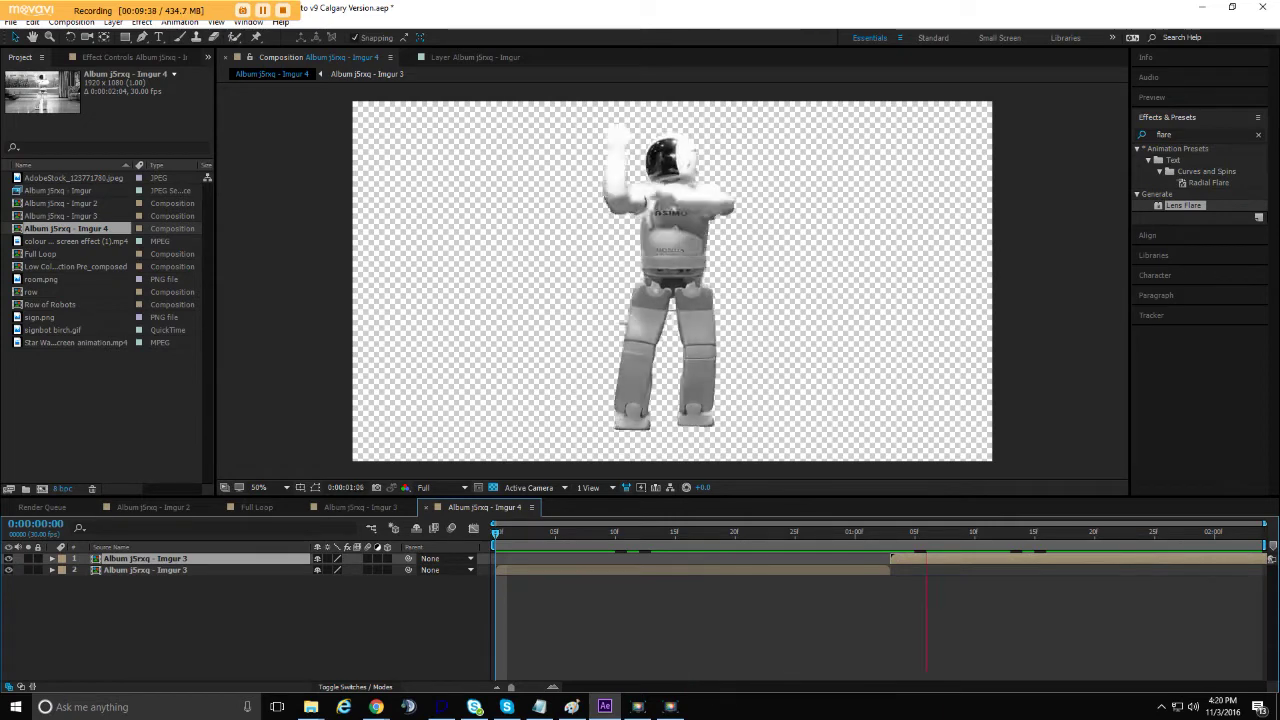
right_click(983, 557)
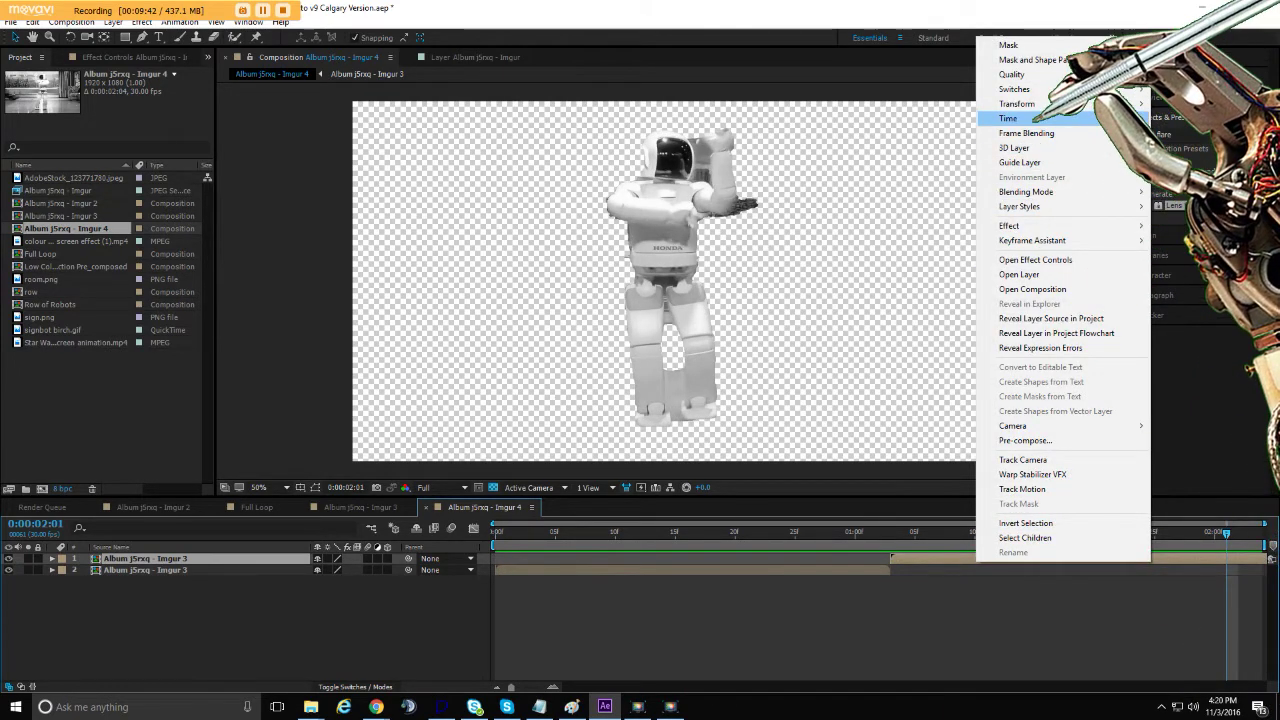
left_click(851, 133)
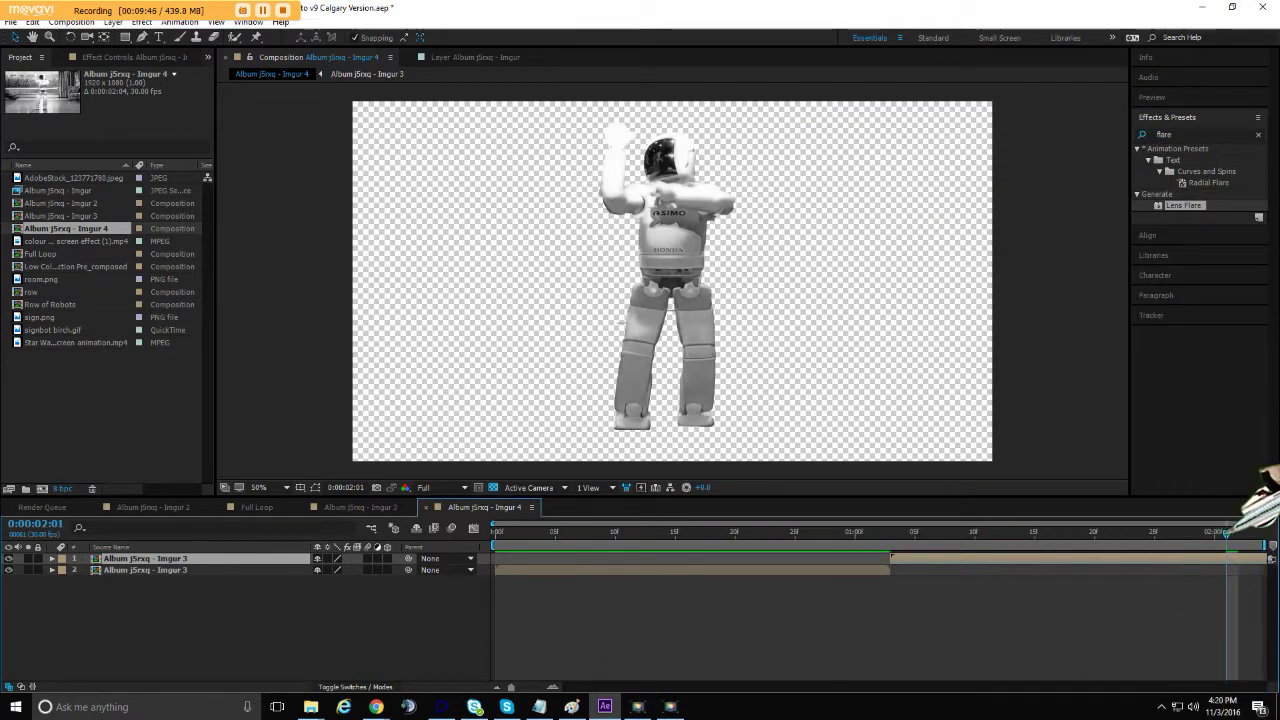
left_click_drag(1226, 532, 1150, 520)
key("space")
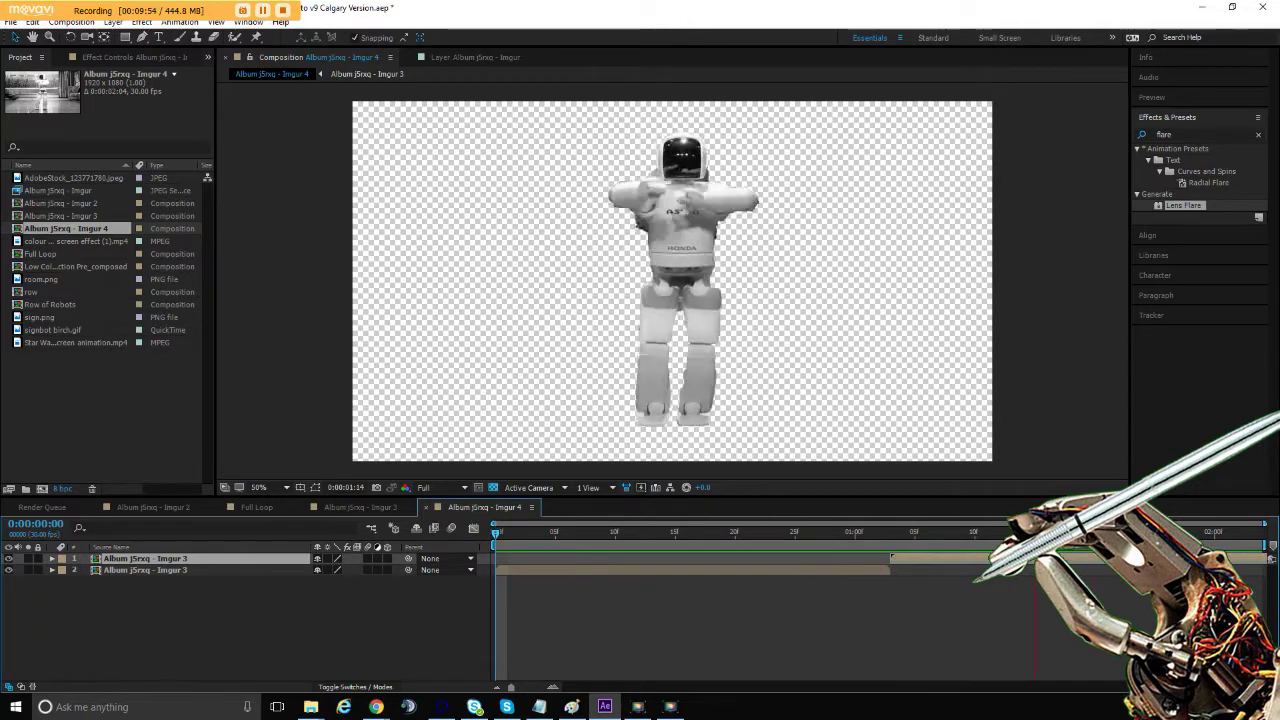
left_click(790, 530)
left_click_drag(790, 528, 628, 530)
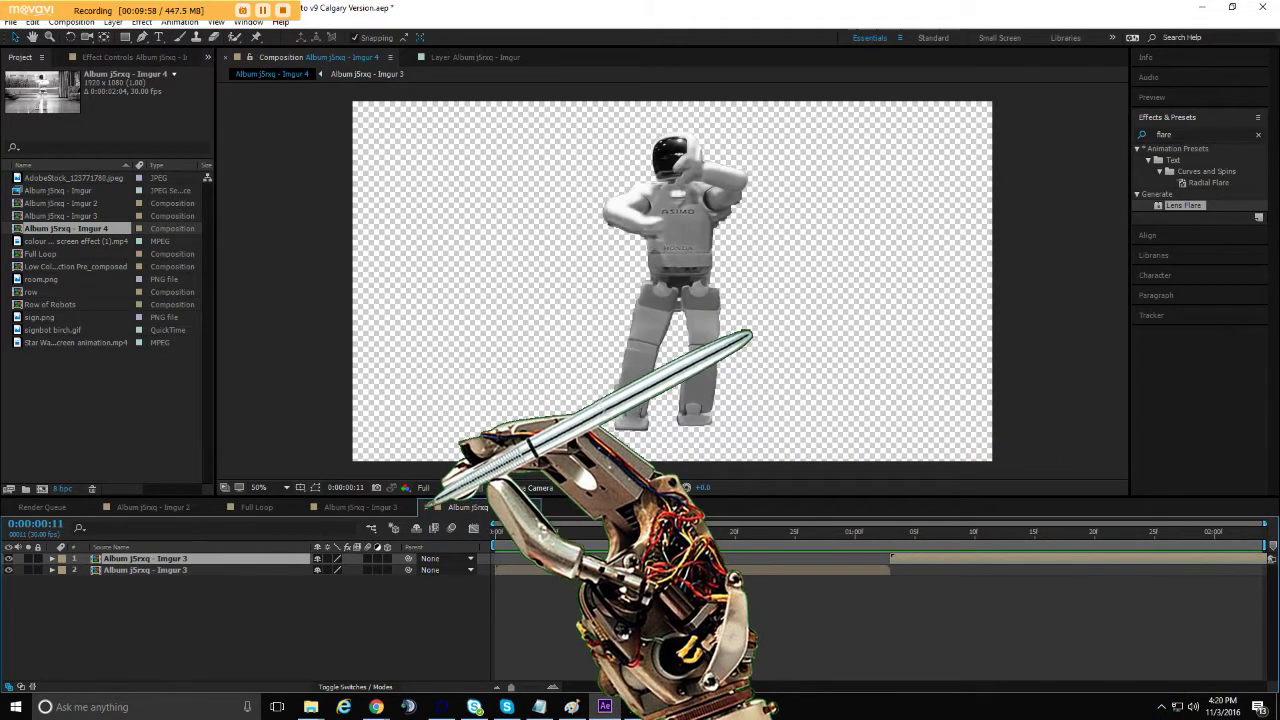
Delete the Album j5rxq - Imgur 3 and Imgur 4 compositions from the project and duplicate the Full Loop composition
left_click(303, 507)
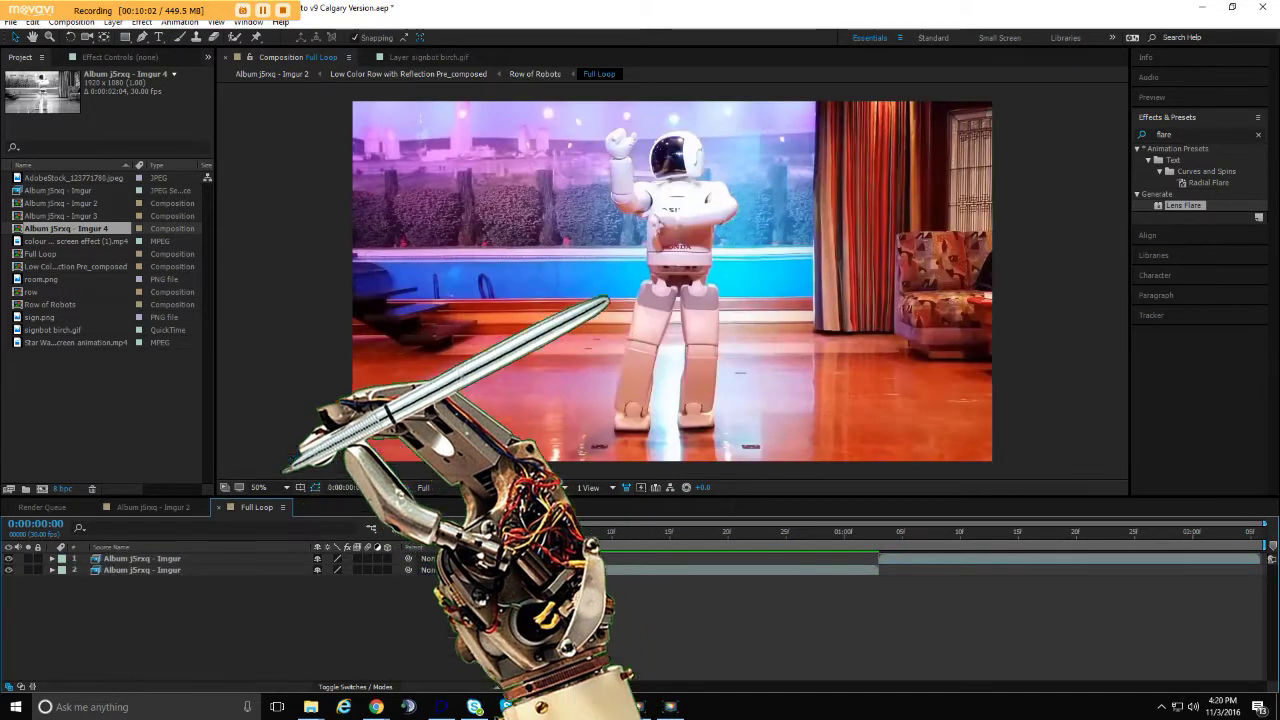
left_click(108, 214, "shift")
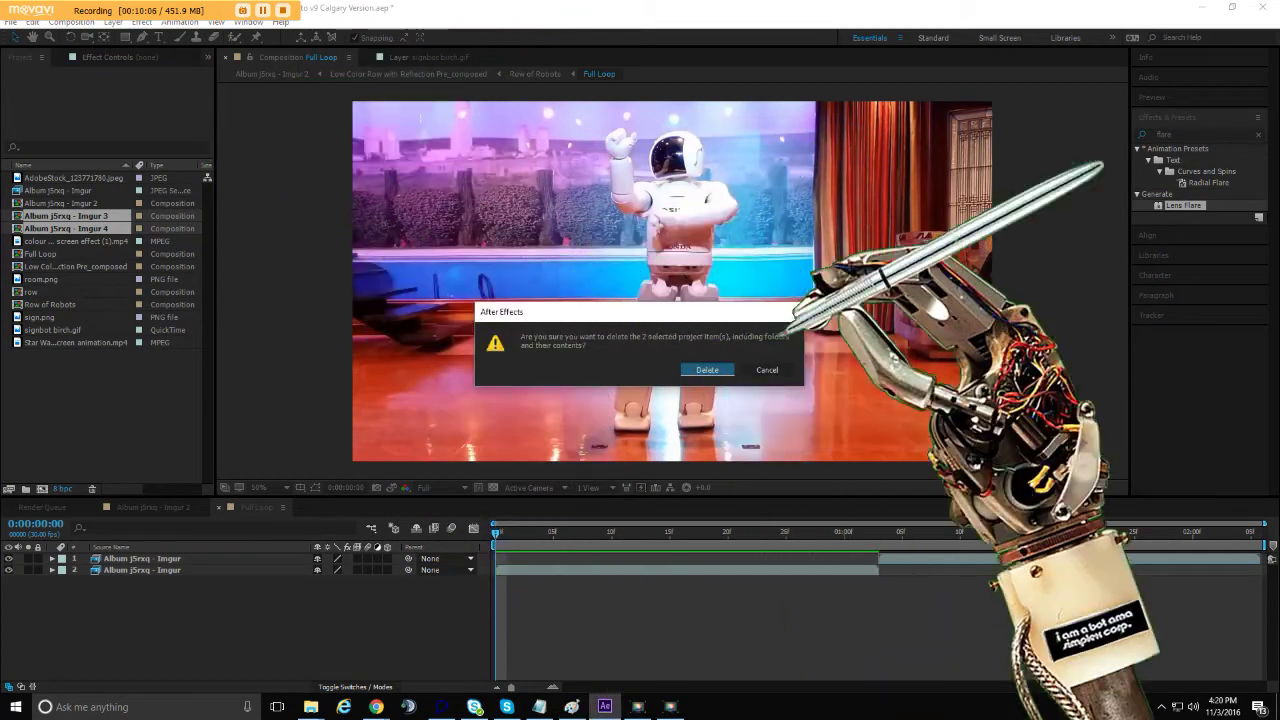
left_click(726, 369)
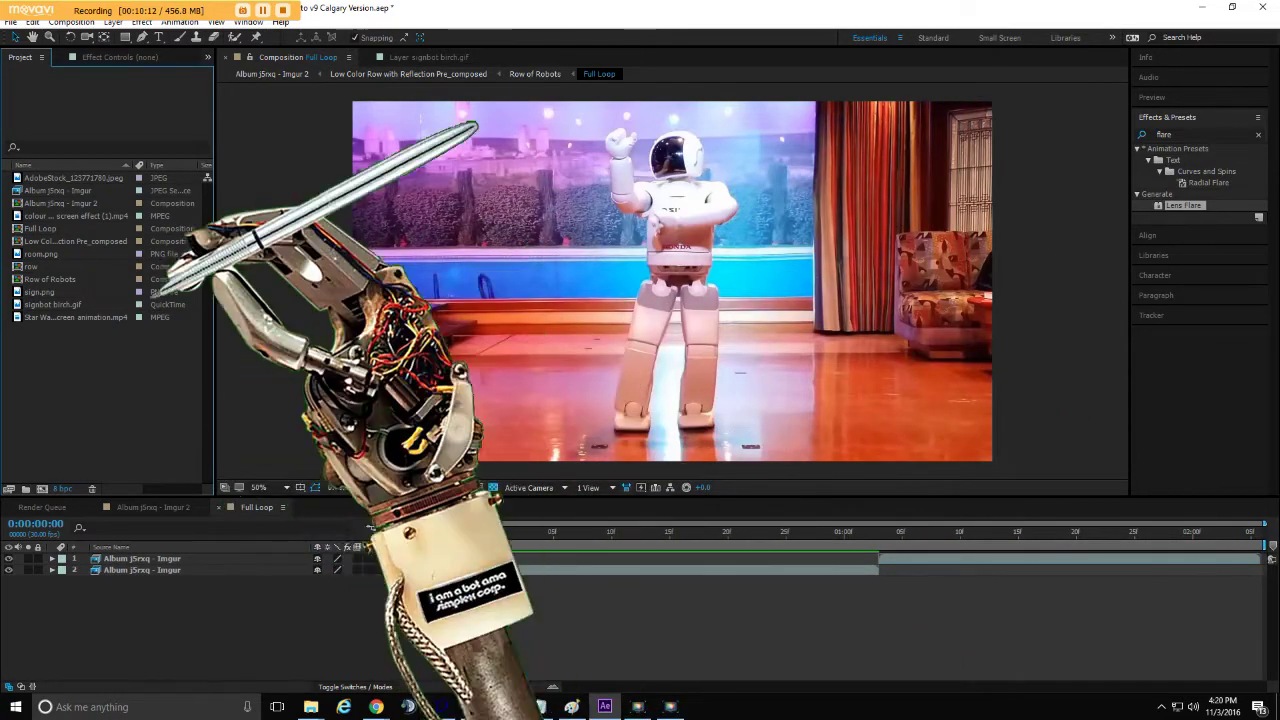
left_click(40, 228)
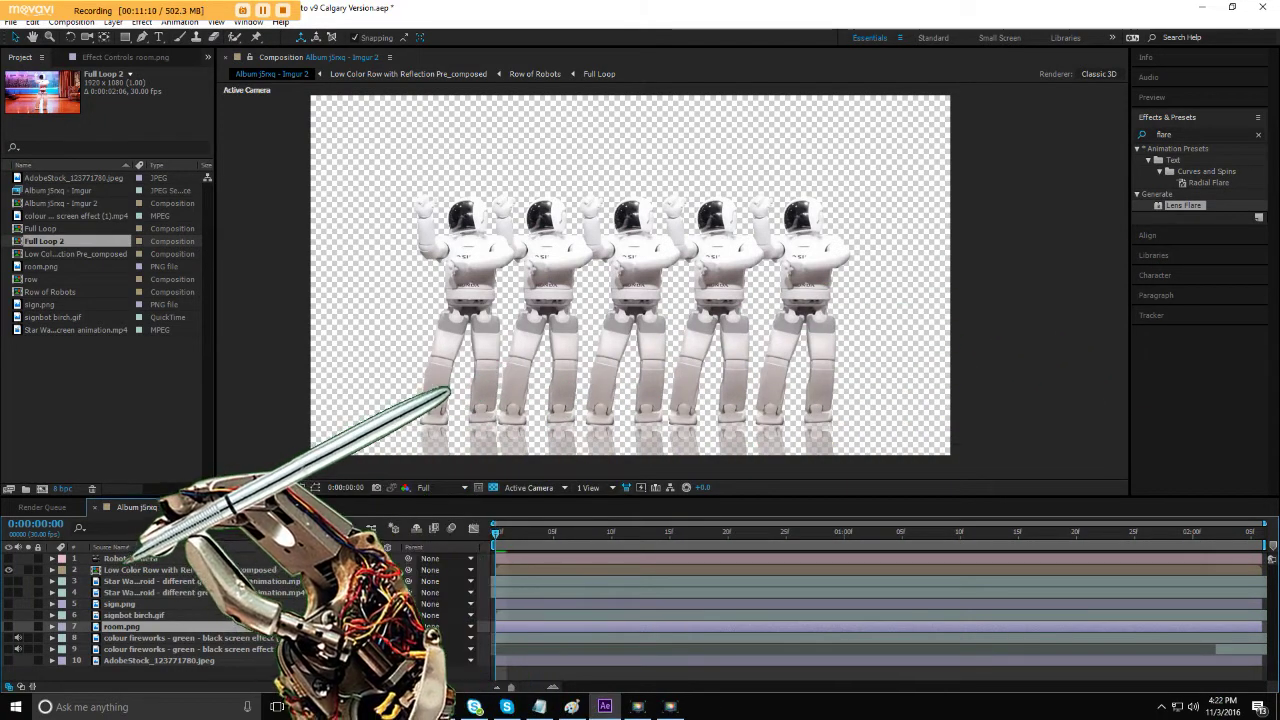
Hide and show the Low Color Row with Reflection Pre_composed layer, and preview the row of dancing robots in Album j5rxq - Imgur 2
left_click(10, 569)
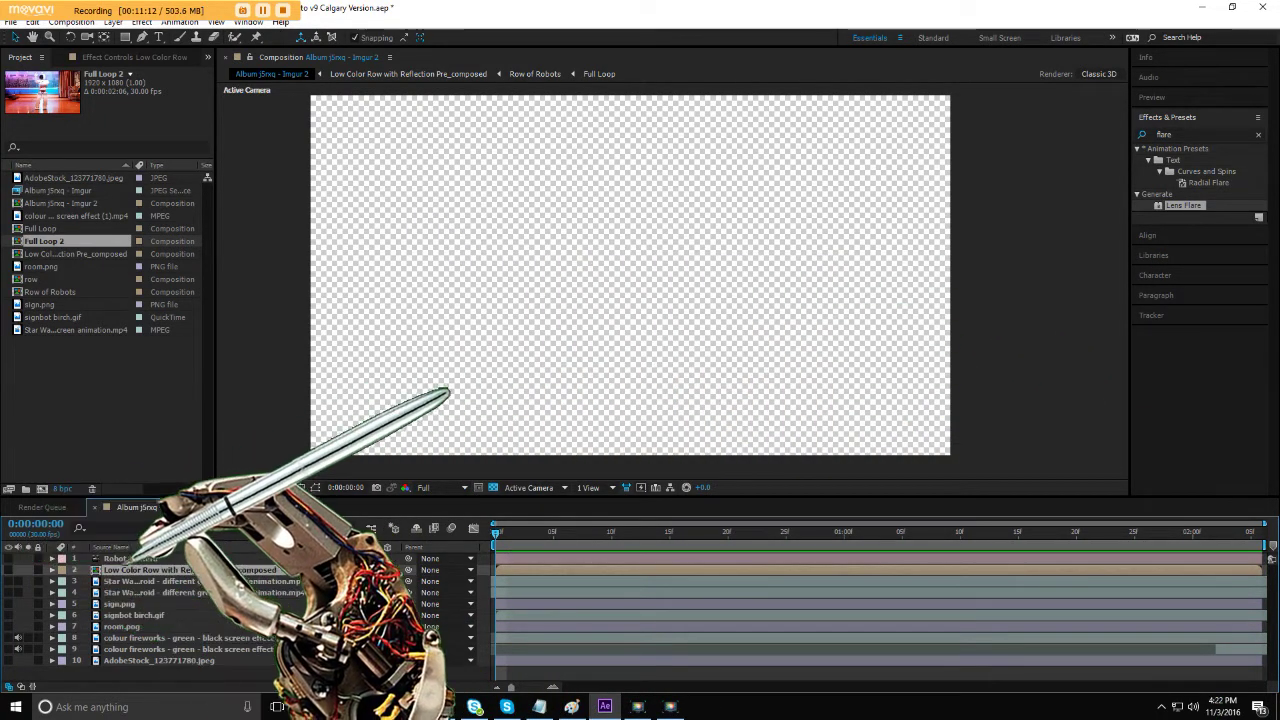
left_click(10, 569)
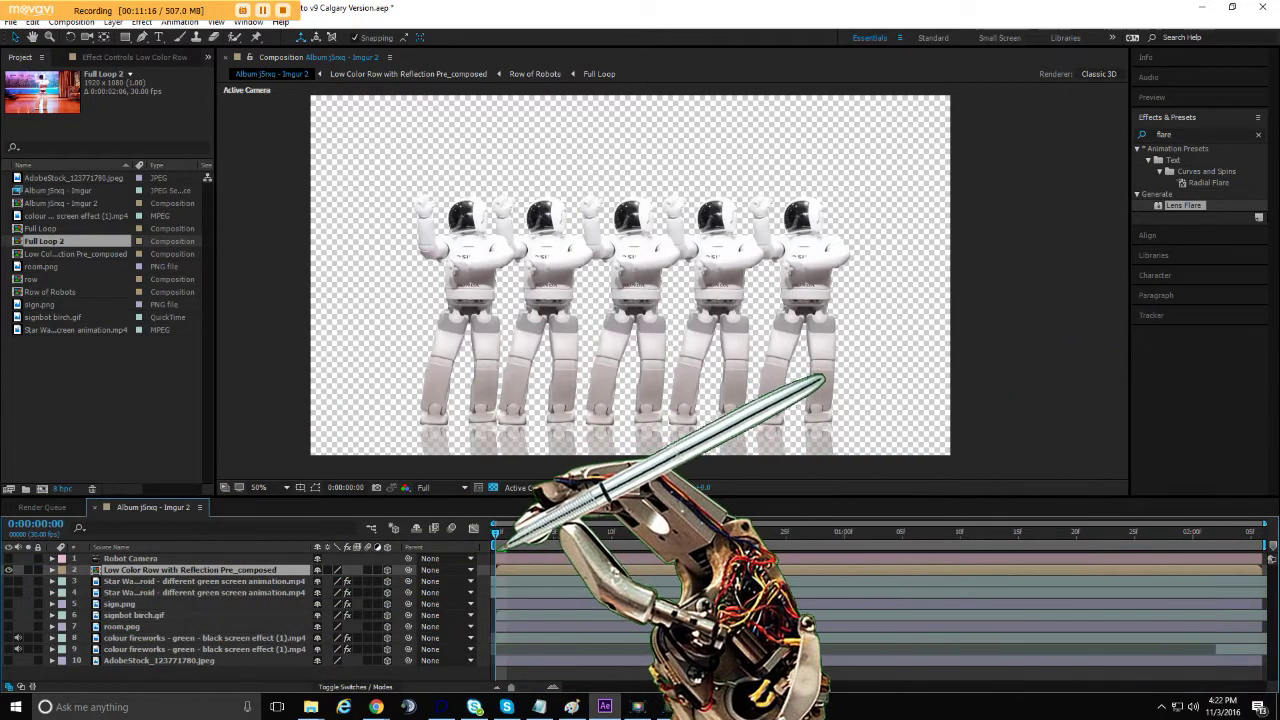
left_click_drag(500, 530, 652, 528)
key("space")
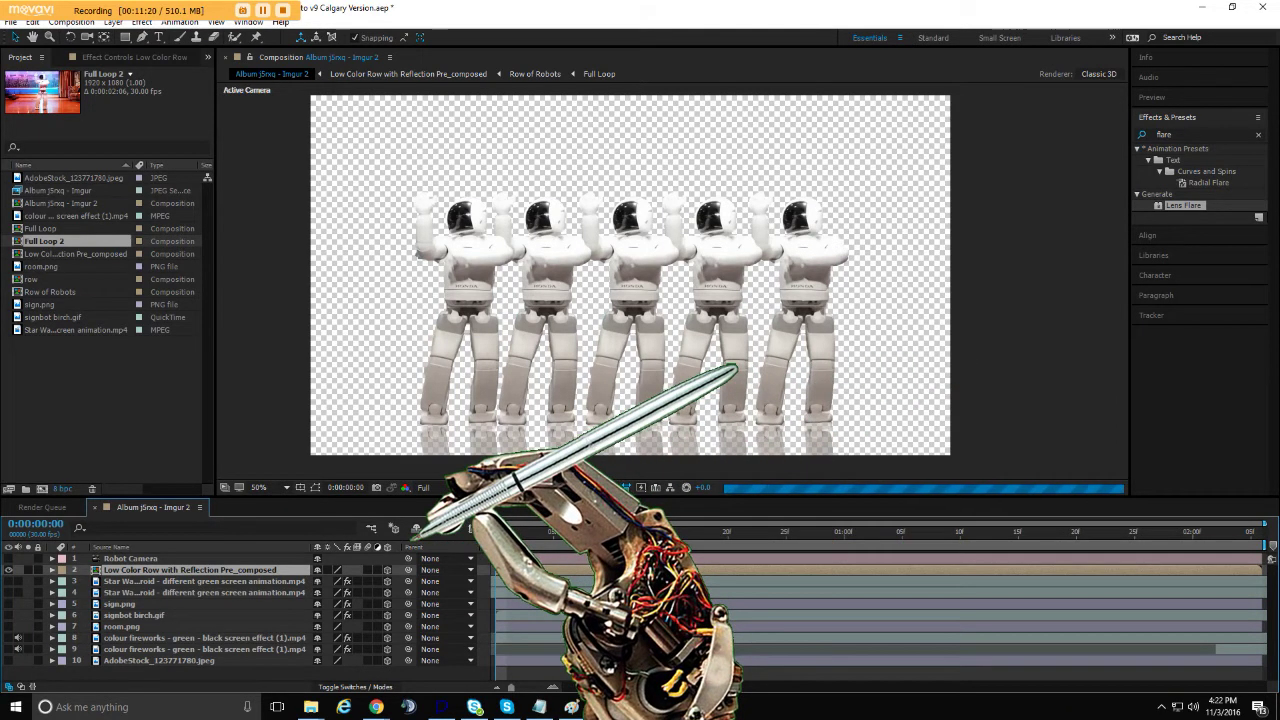